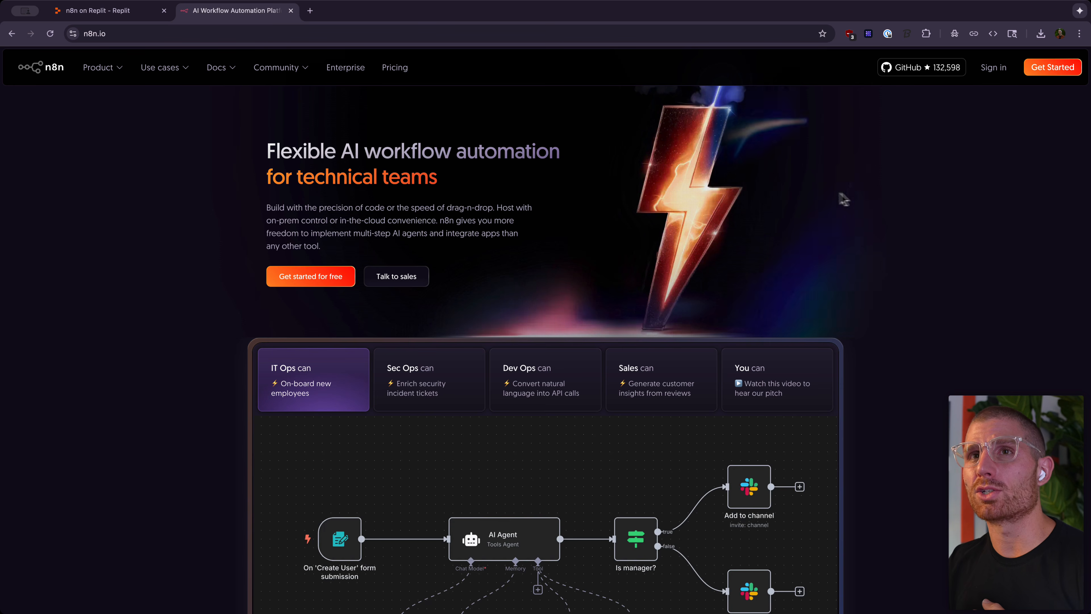
Step: Switch from the n8n homepage to the 'n8n on Replit' template page in the other tab
click(128, 12)
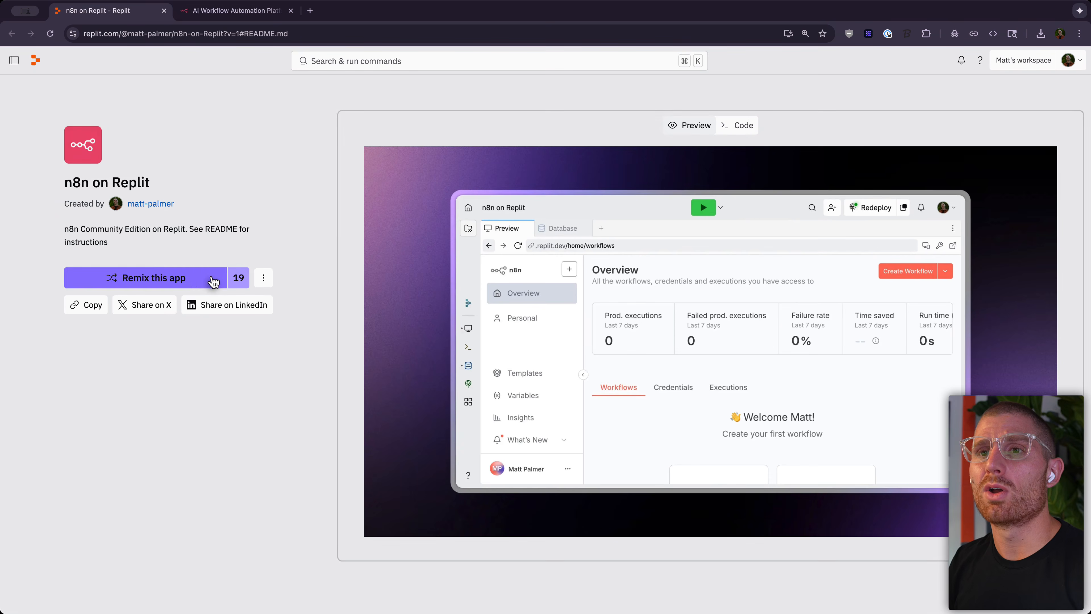
Step: Remix the n8n template as a private app, adding a tutorial suffix to its name
click(180, 277)
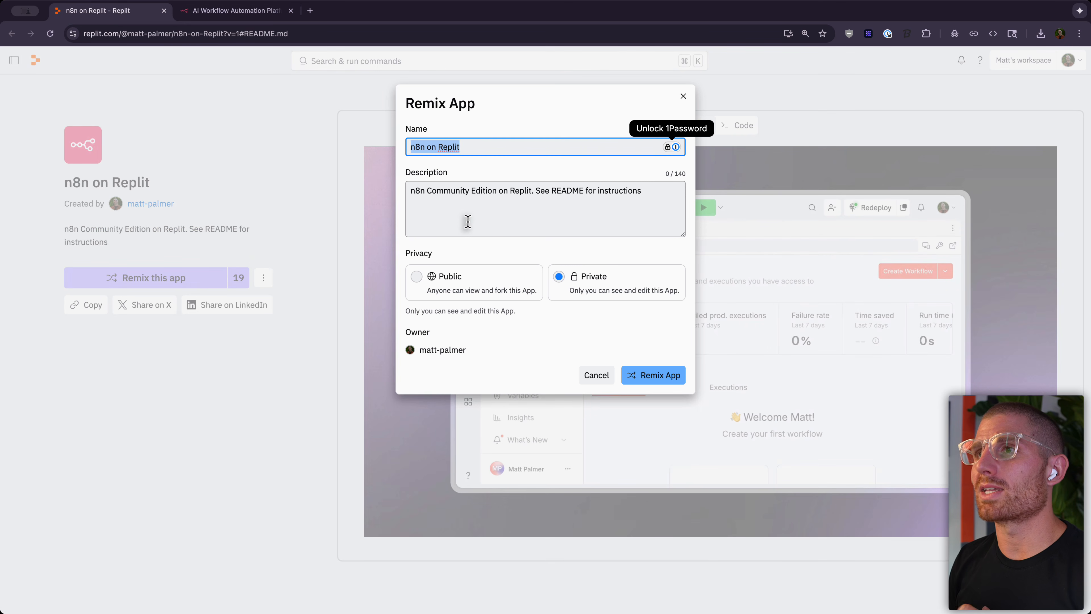
click(483, 147)
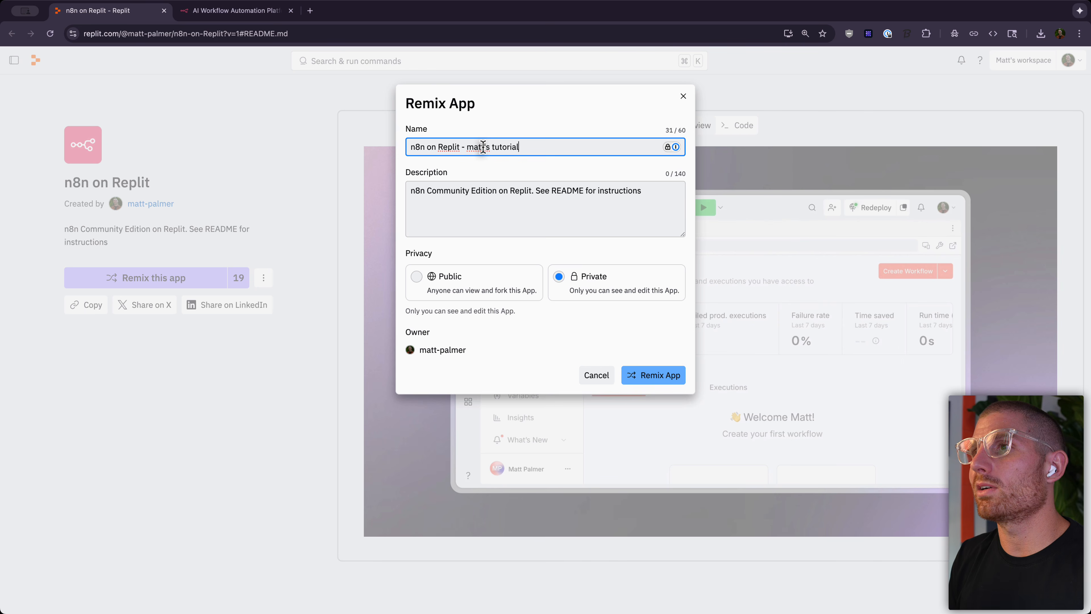
click(650, 373)
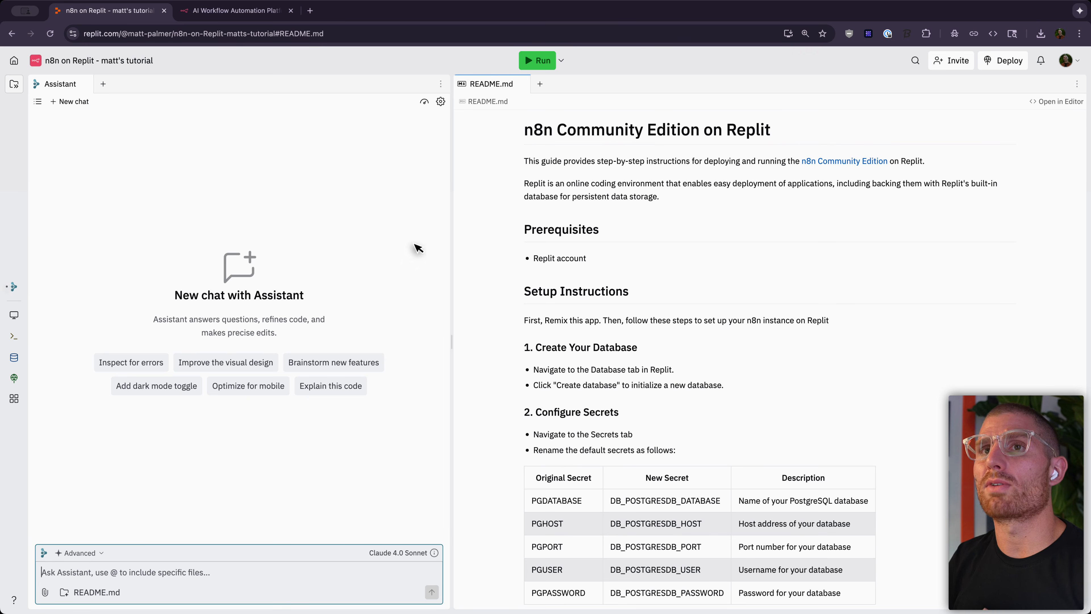
Step: Show the project file tree, close the Assistant chat, and open README.md
click(18, 92)
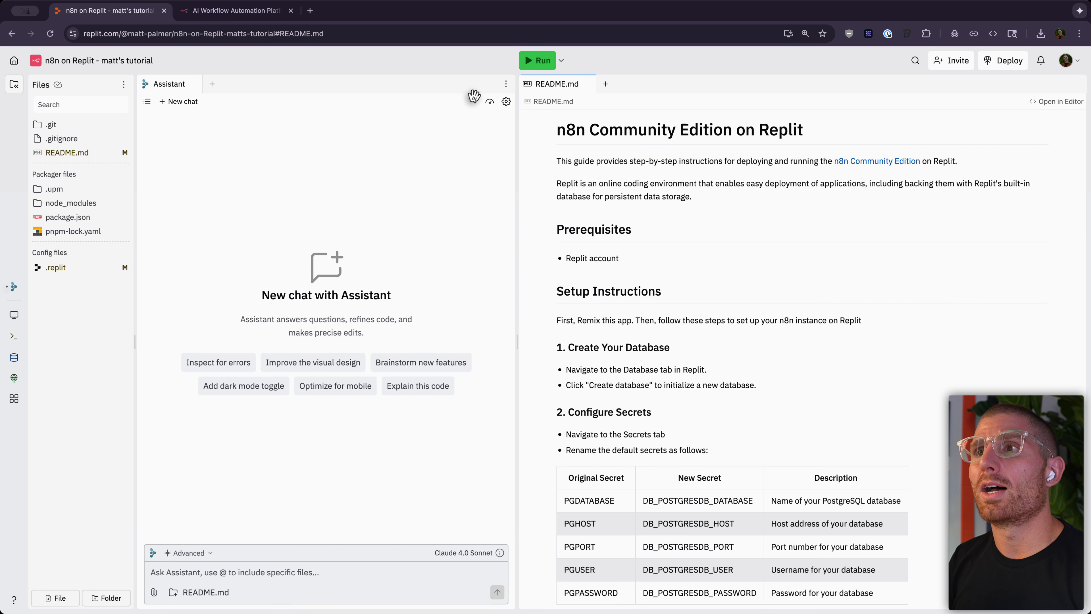
click(194, 85)
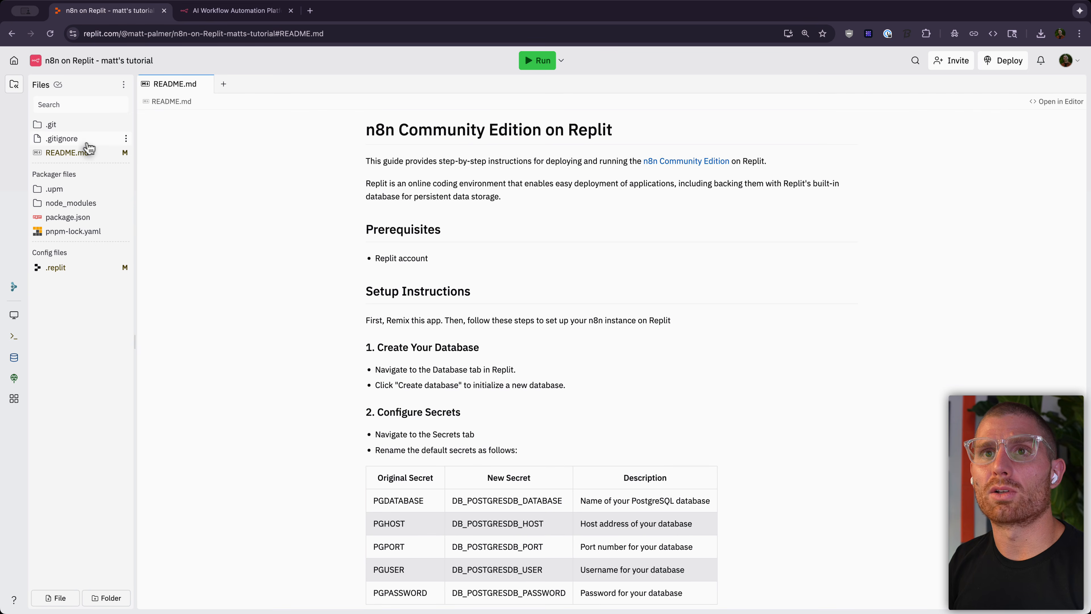
click(70, 153)
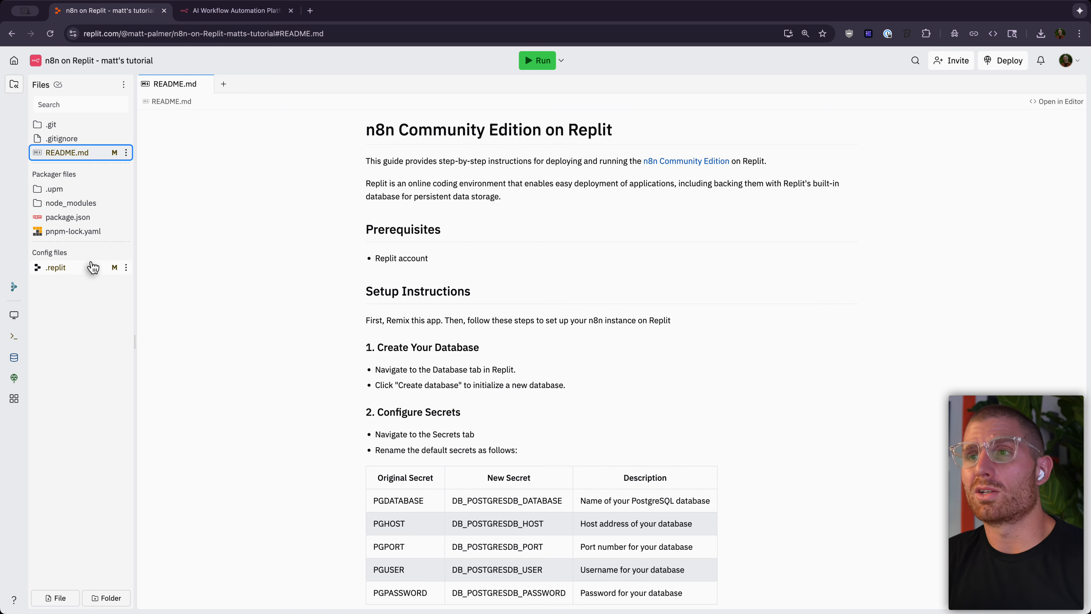
Step: Open a new files-and-tools tab and dock it in a split pane beside the README
click(222, 84)
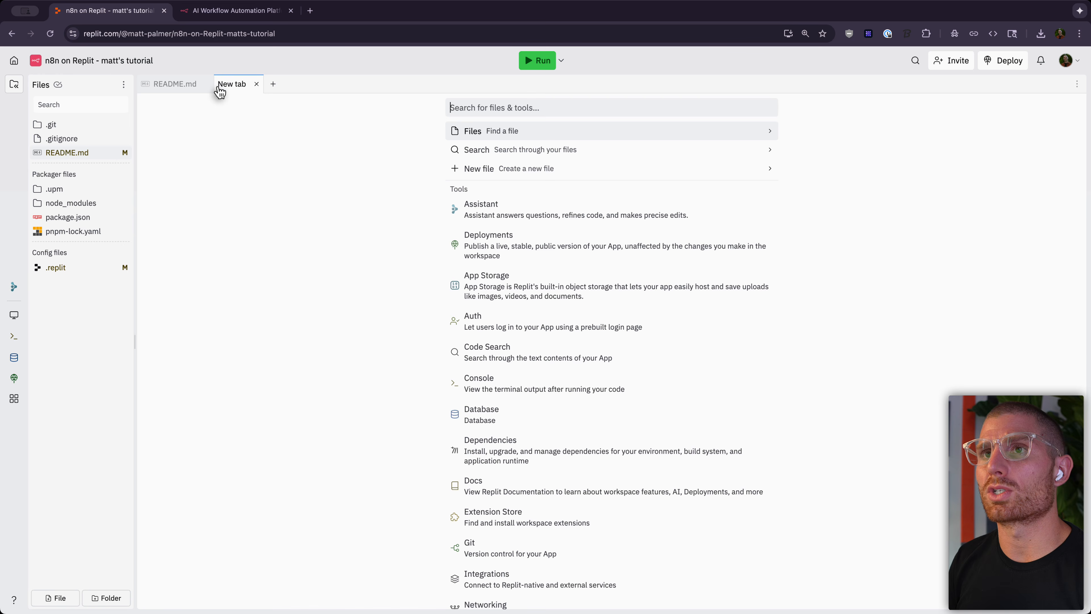
drag(246, 90, 837, 174)
scroll(344, 222, down, 3)
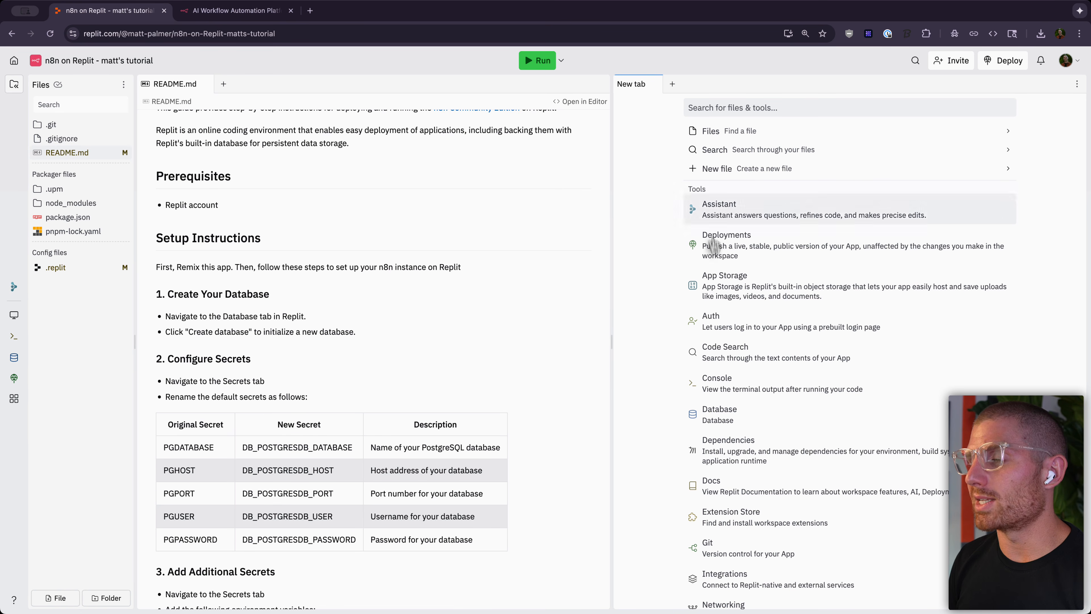
scroll(727, 295, down, 1)
scroll(727, 295, down, 1)
Step: Create the Development Database (28.84MB of 10GB) from the Database tool, with a new tab beside it
click(751, 400)
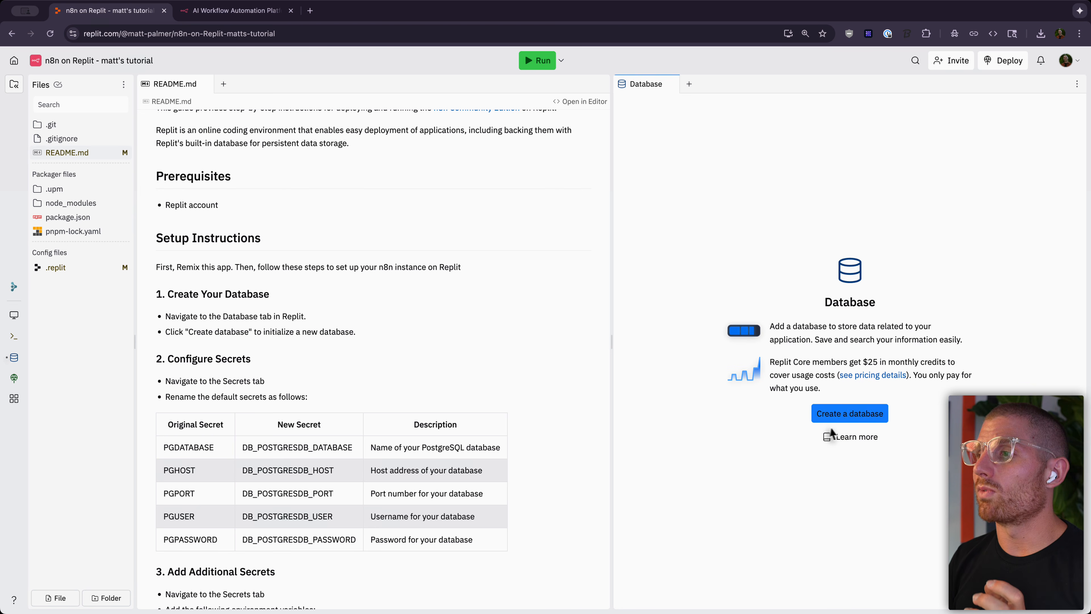
click(849, 414)
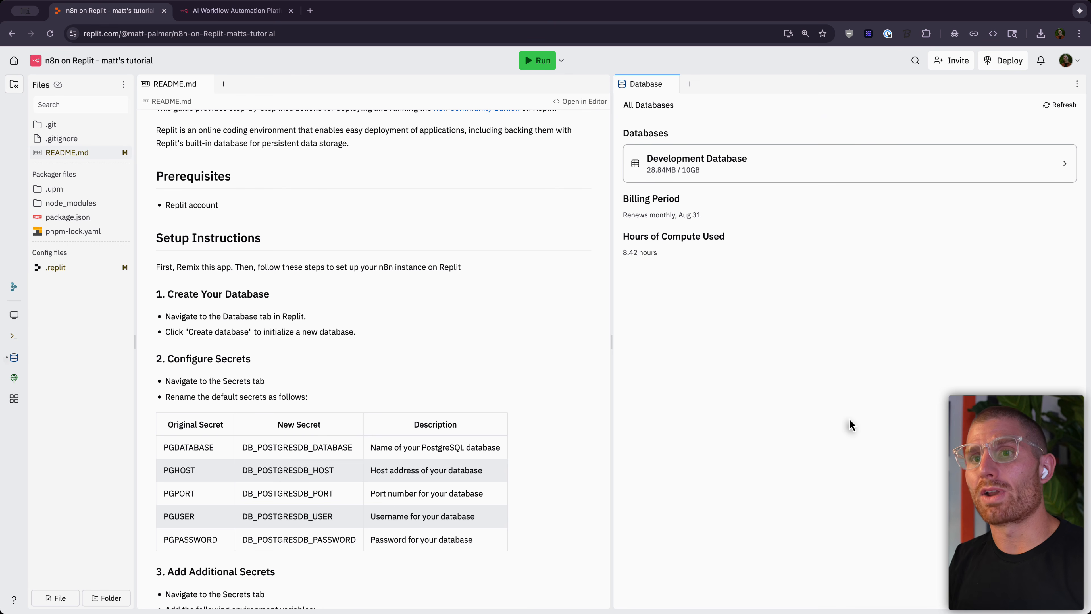
scroll(389, 490, down, 2)
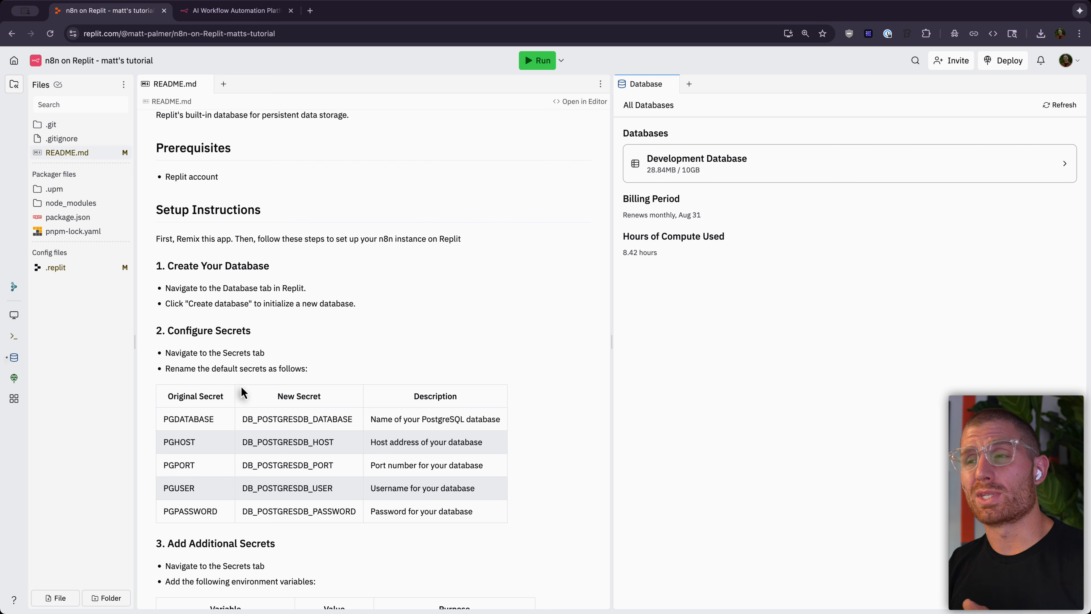
click(689, 84)
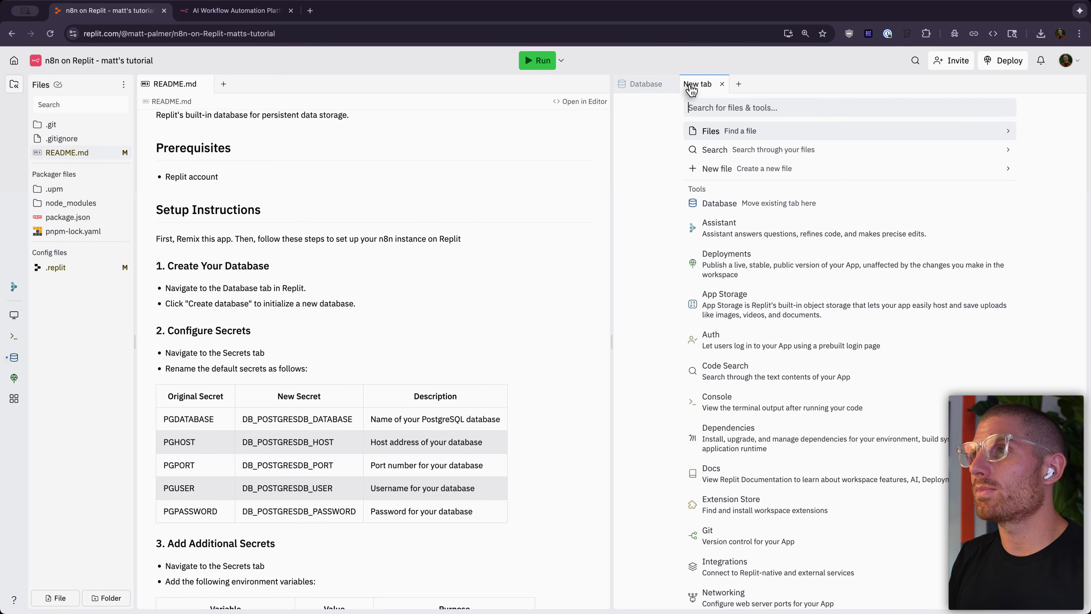
Step: Open Secrets via 'sec' in the raw .env editor and delete the DATABASE_URL entry
text(sec)
key(Return)
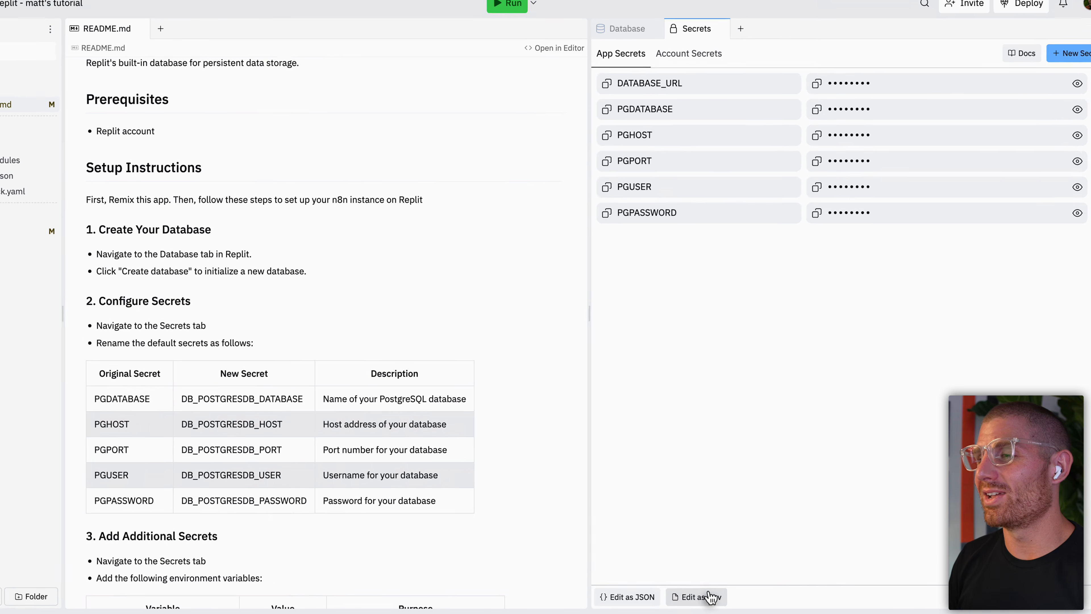
click(635, 595)
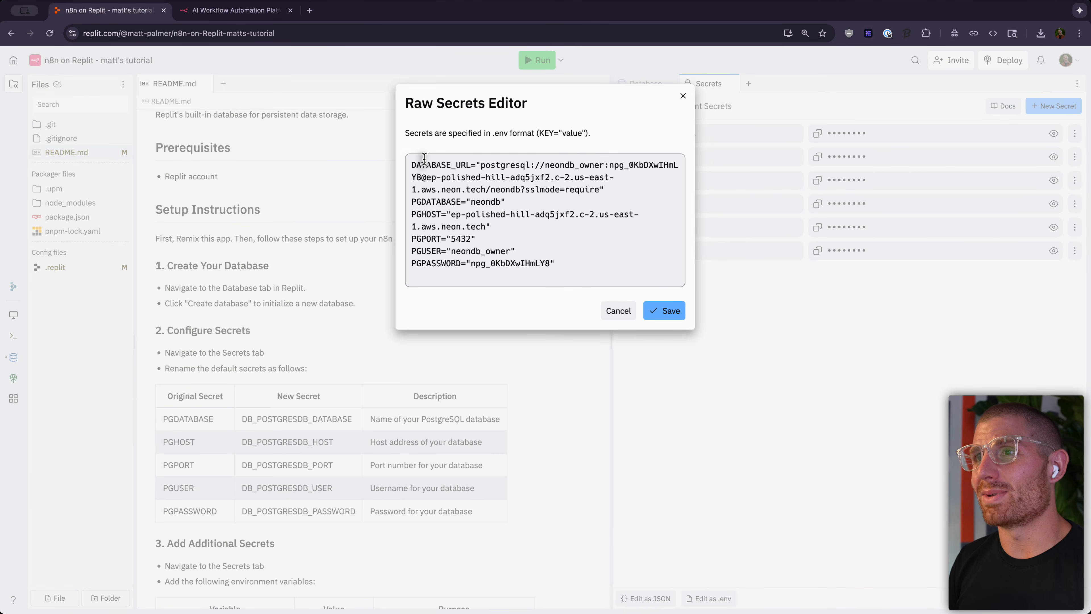
double_click(426, 165)
key(BackSpace)
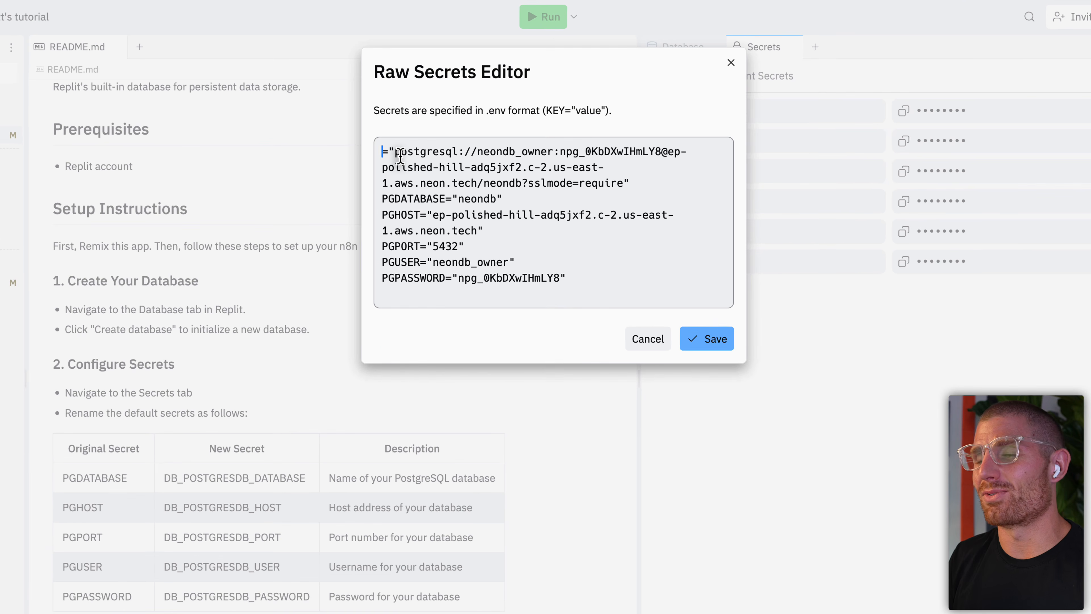
key(shift+Down)
key(shift+Down)
key(shift+Down)
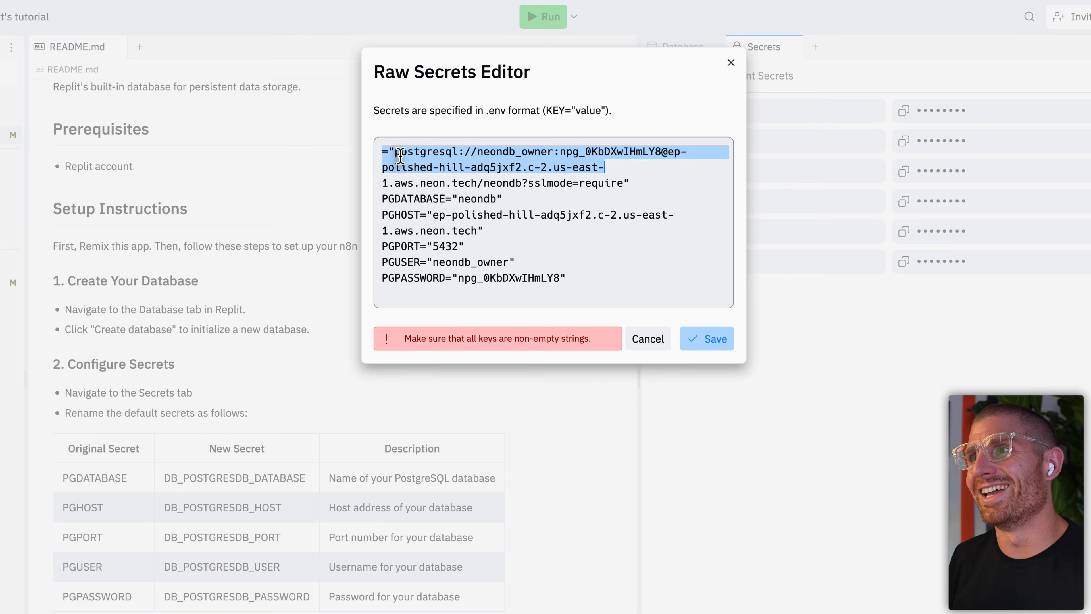
key(BackSpace)
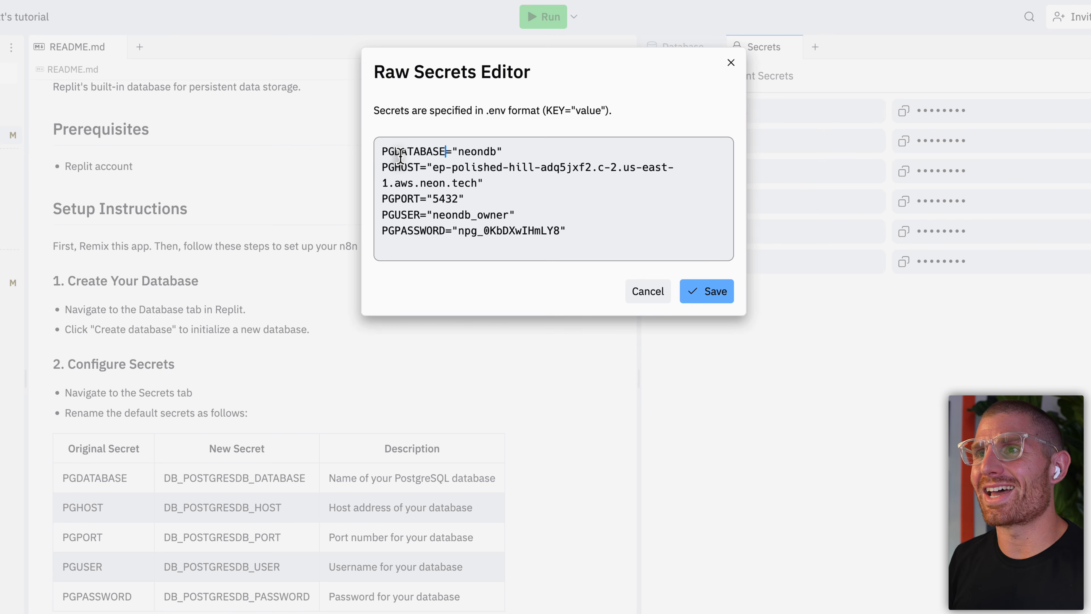
Step: Rename PGDATABASE, PGHOST, PGPORT, PGUSER, PGPASSWORD to DB_POSTGRESDB_* names and save
double_click(400, 153)
key(BackSpace)
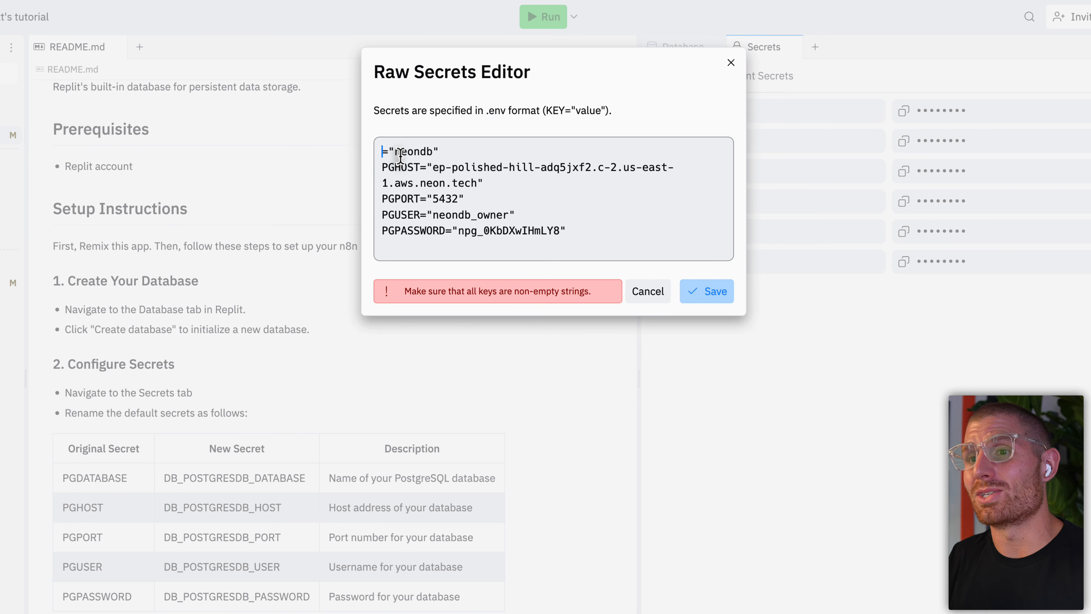
text(DB_POSTG)
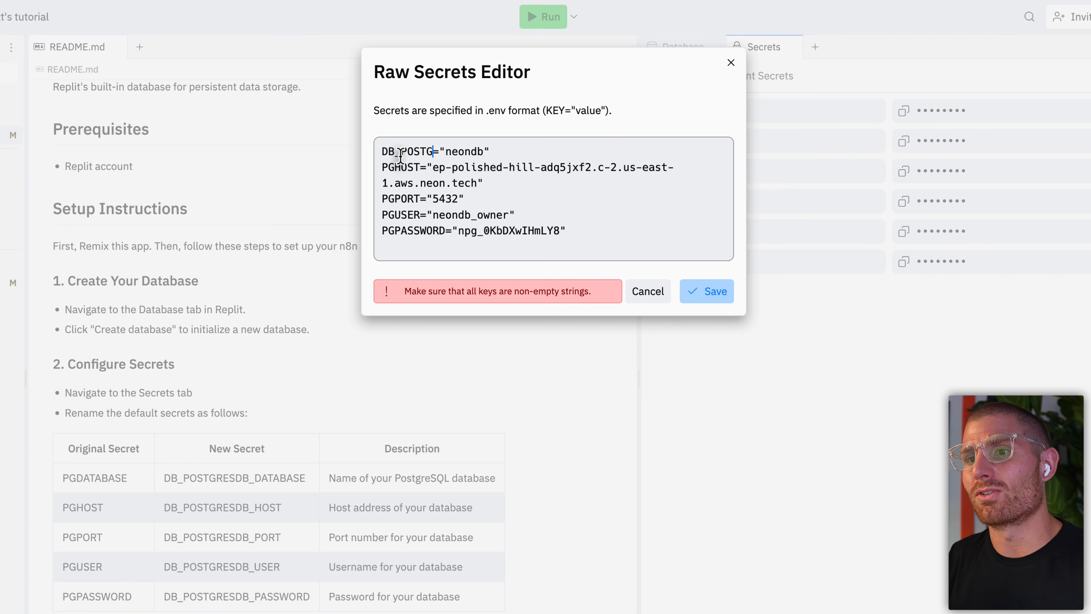
text(RESDB)
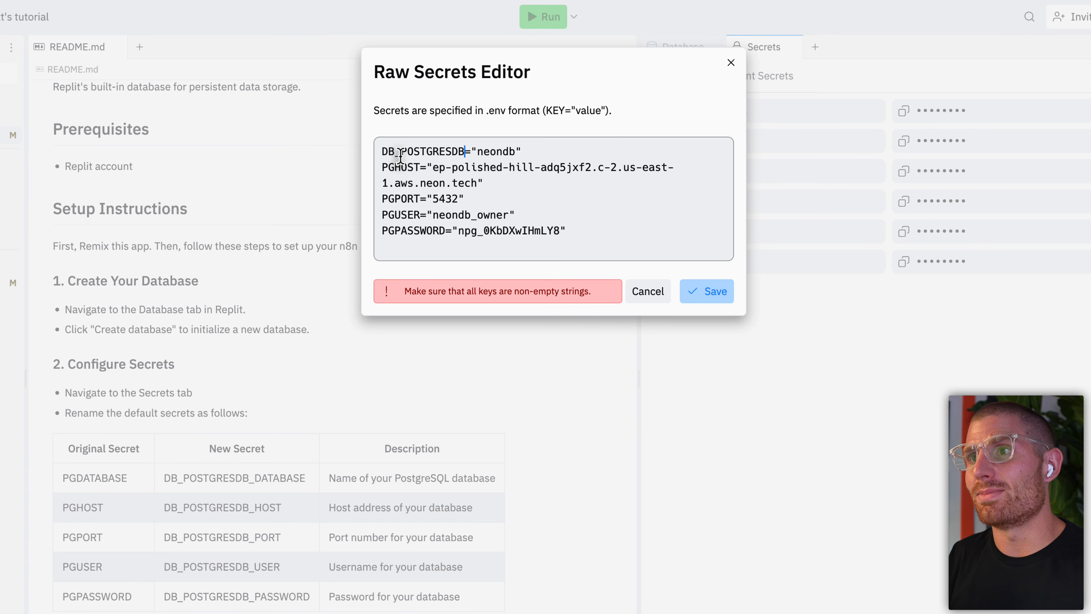
text(_DATABA)
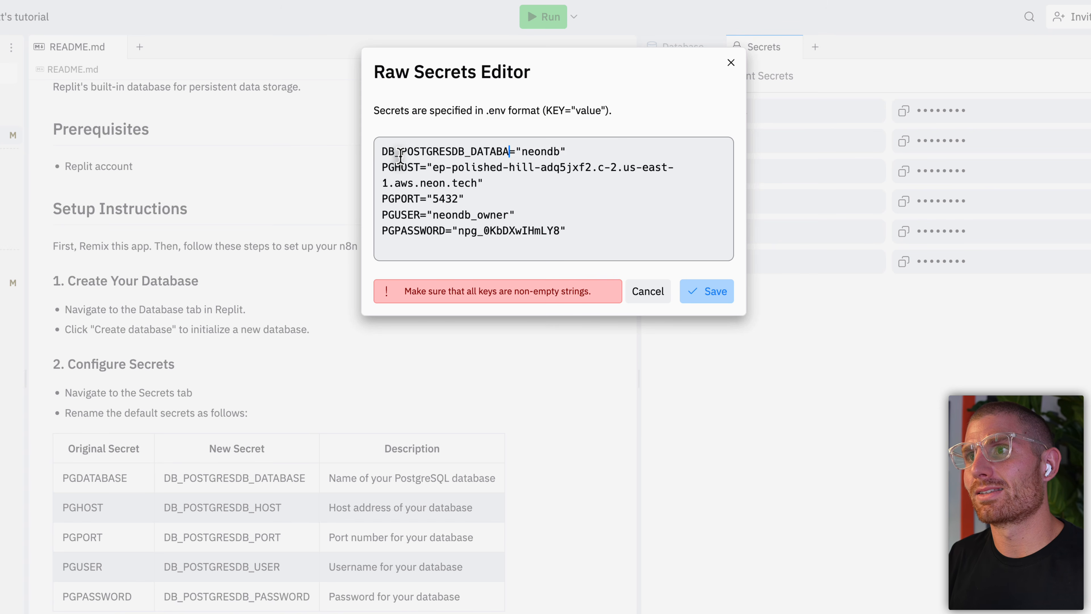
text(SE)
double_click(400, 160)
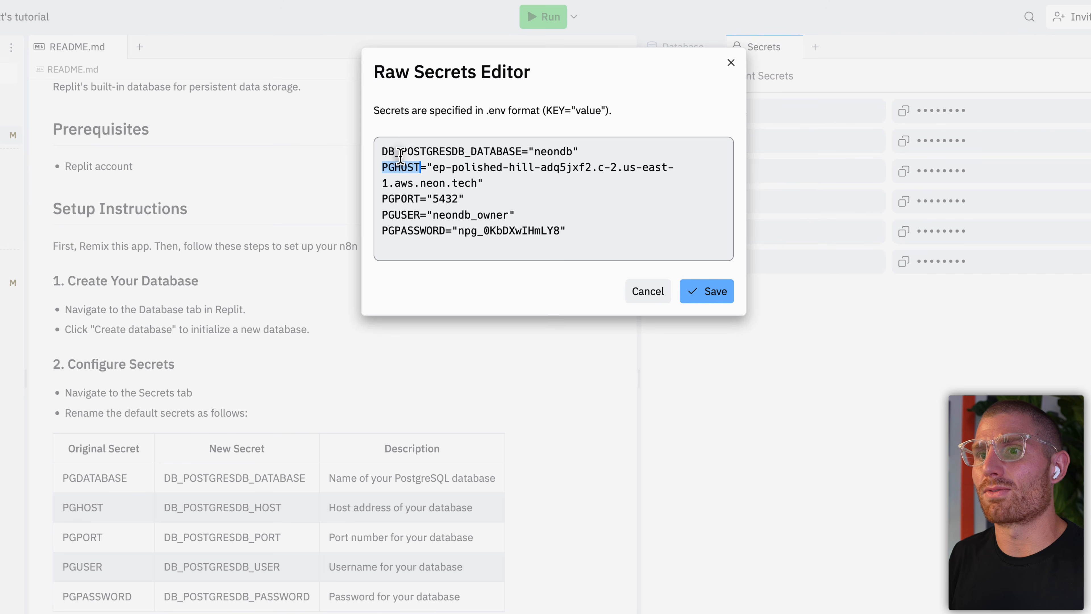
text(DB_POSTGRE)
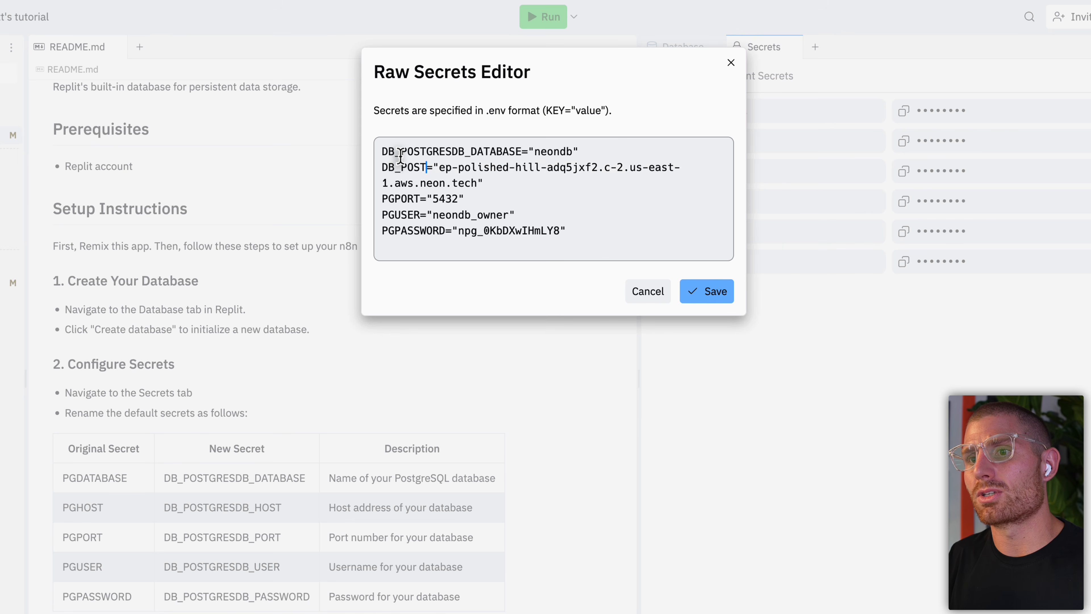
text(SDB_HOST)
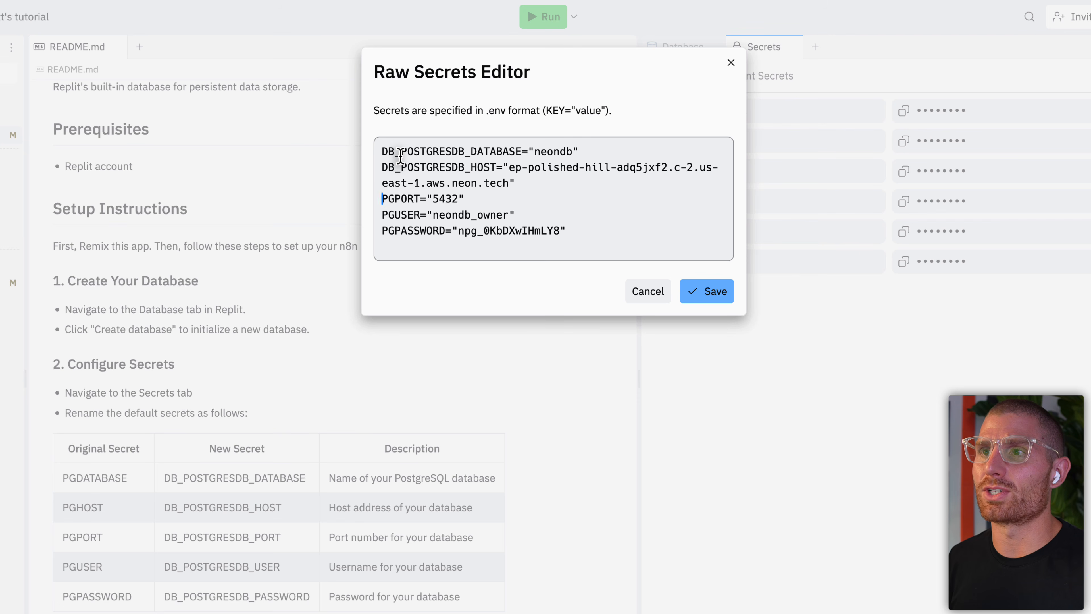
key(alt+shift+Right)
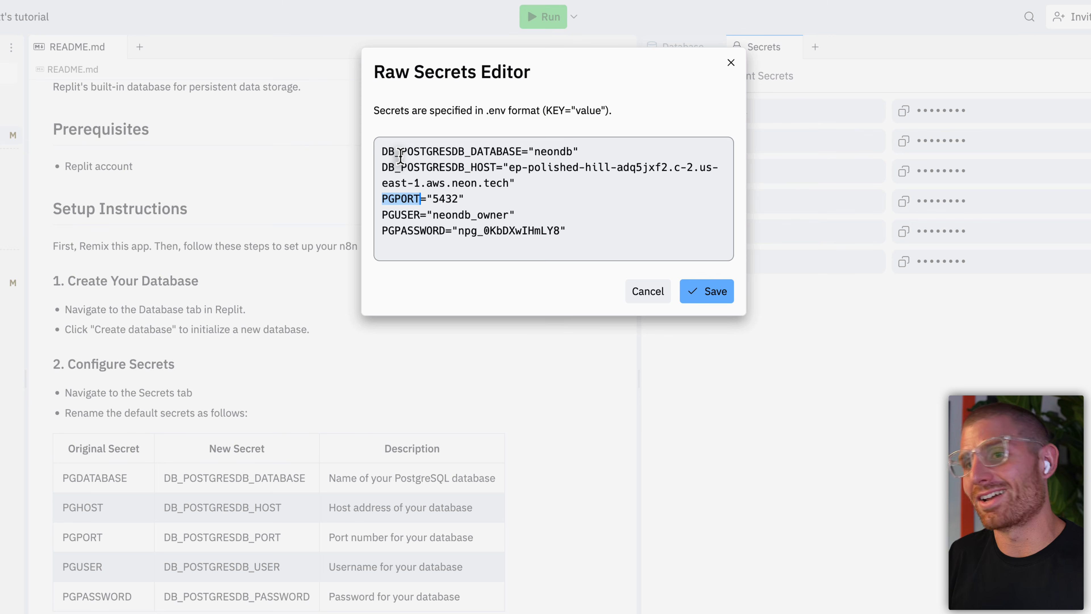
text(DB_)
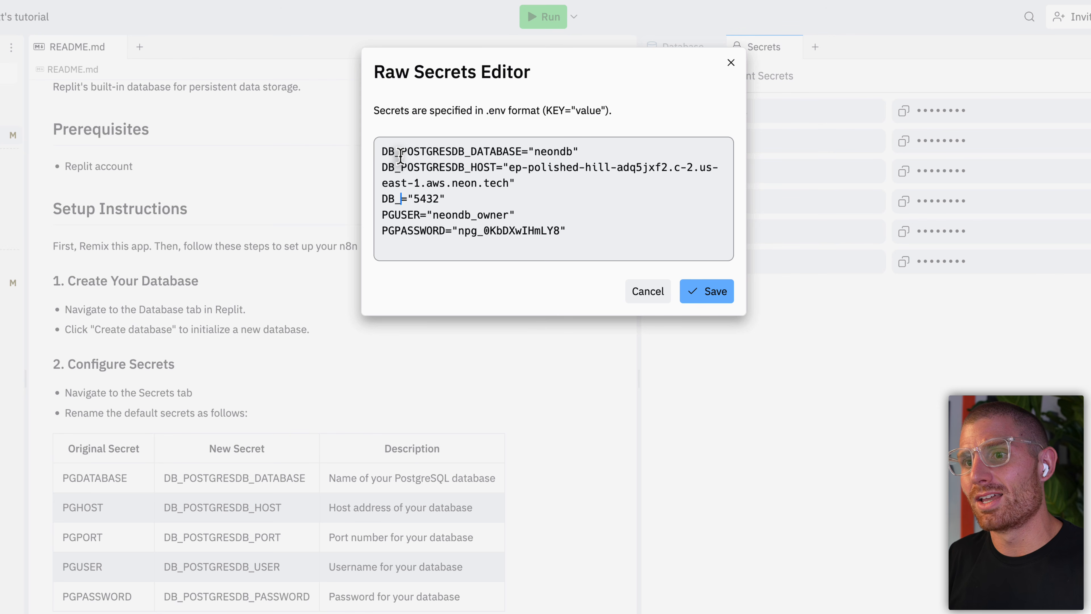
text(POSTGRES)
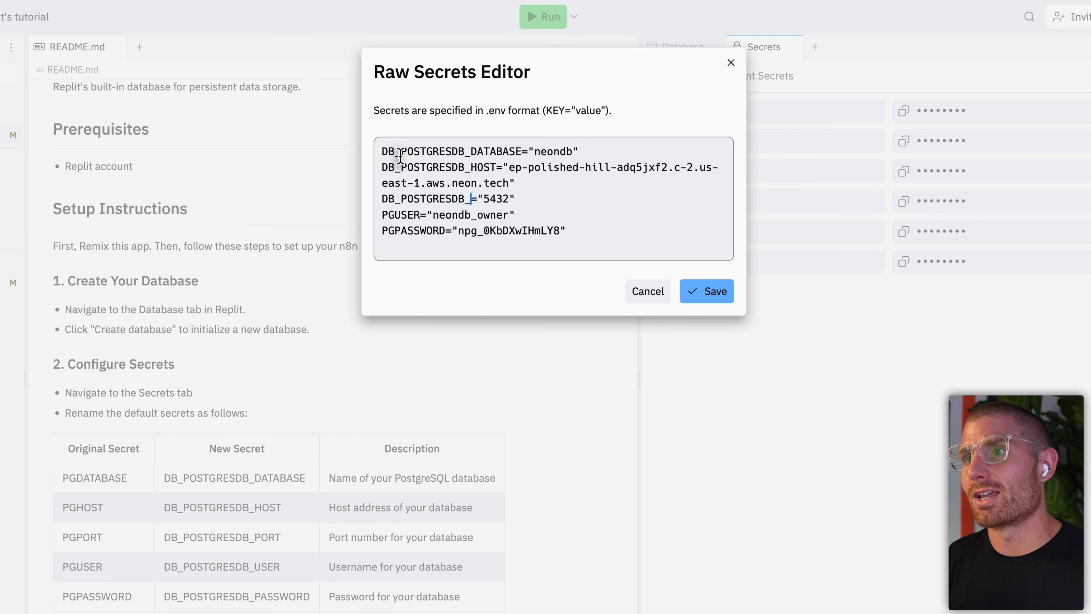
text(DB_PORT)
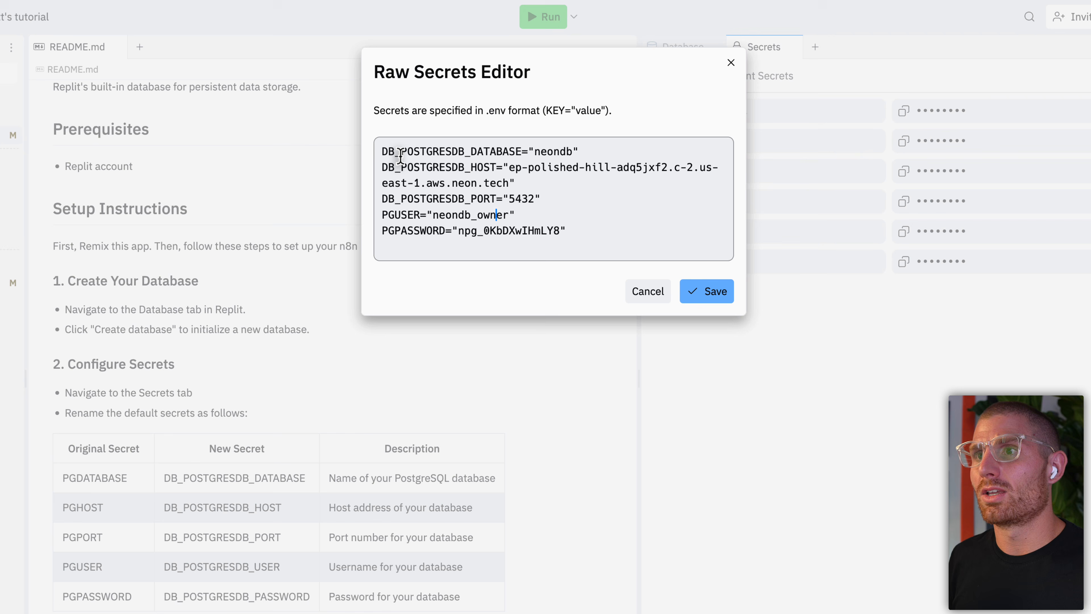
key(alt+shift+Right)
text(DB_POSTG)
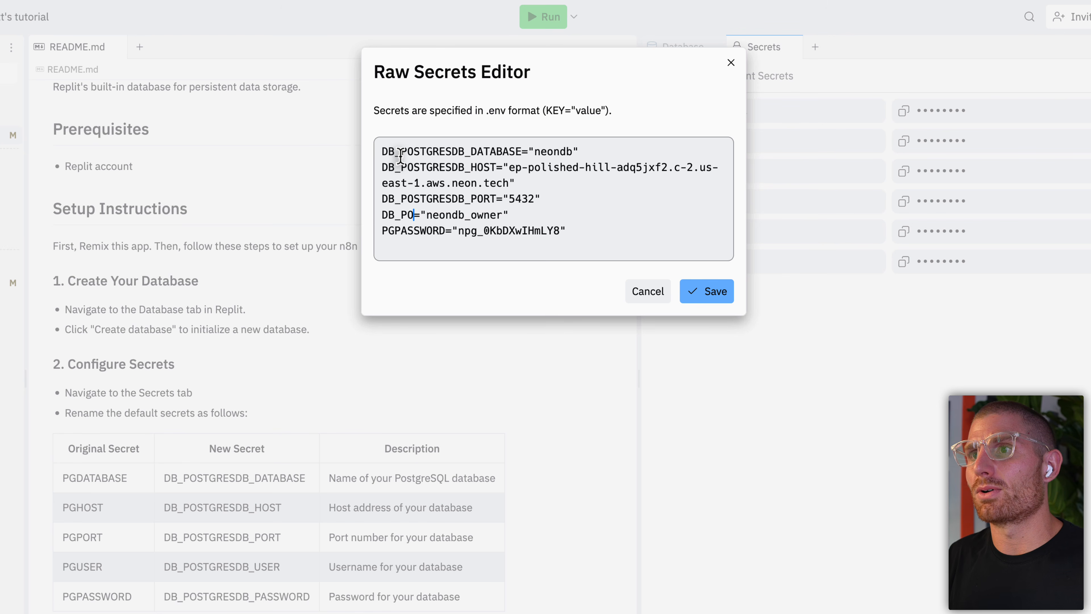
text(RESDB_USER)
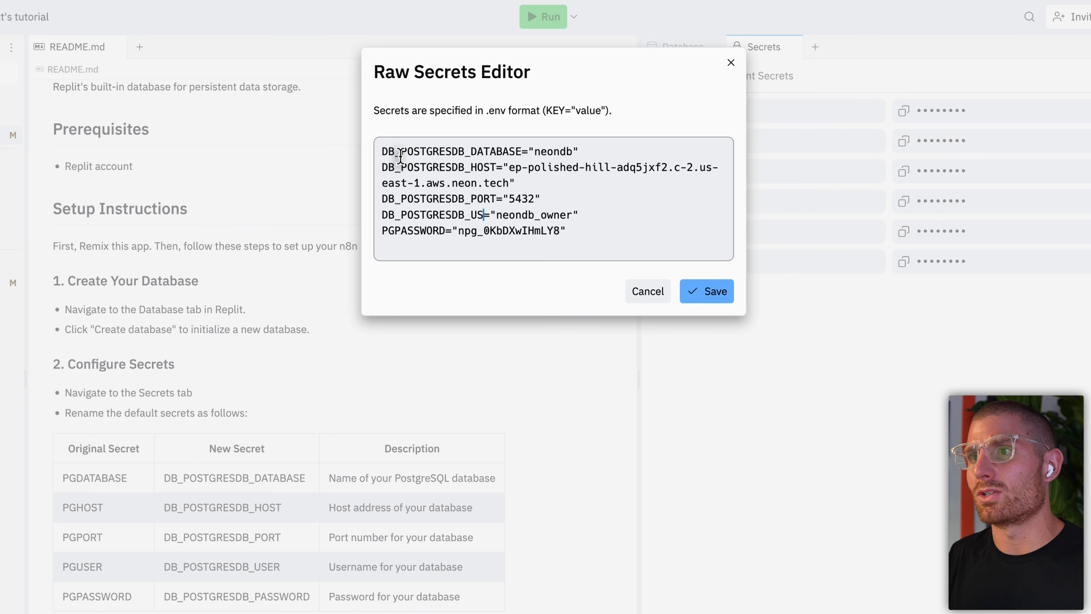
key(alt+shift+Right)
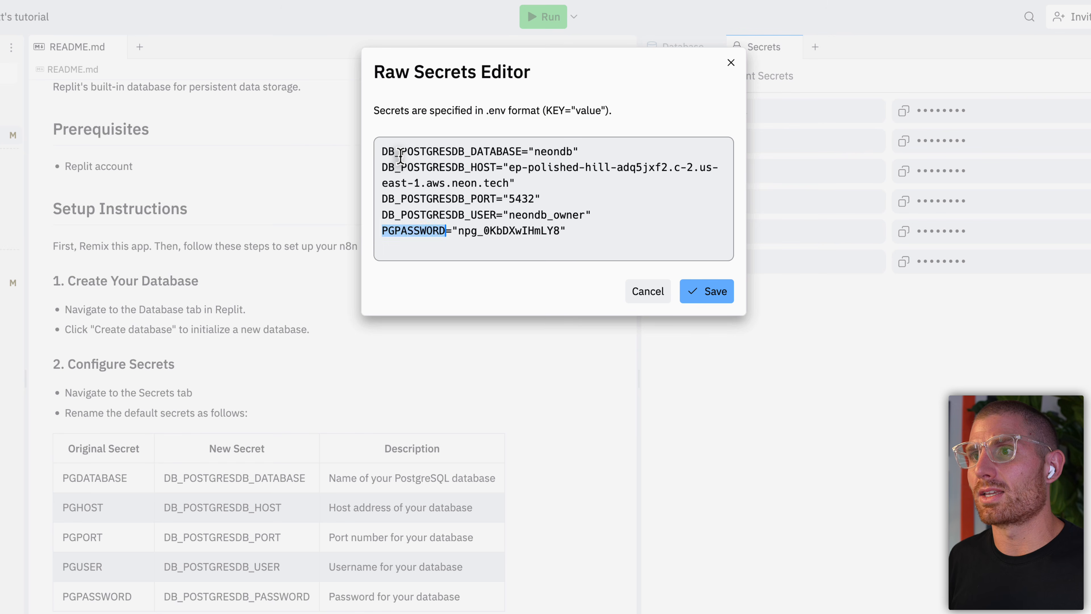
text(DB_POS)
text(TGRESDB_)
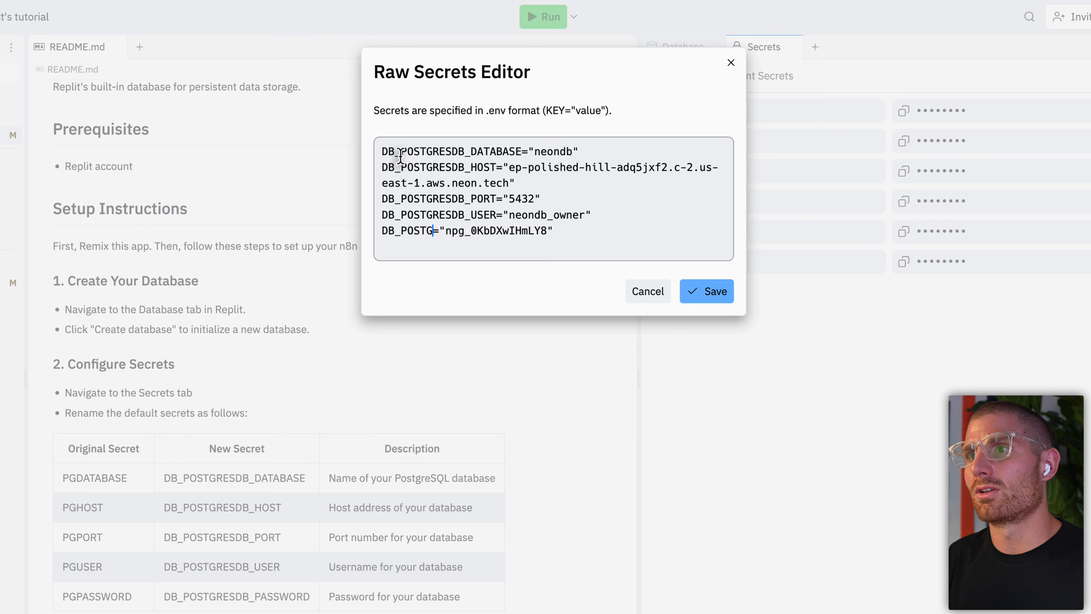
text(PASSWORD)
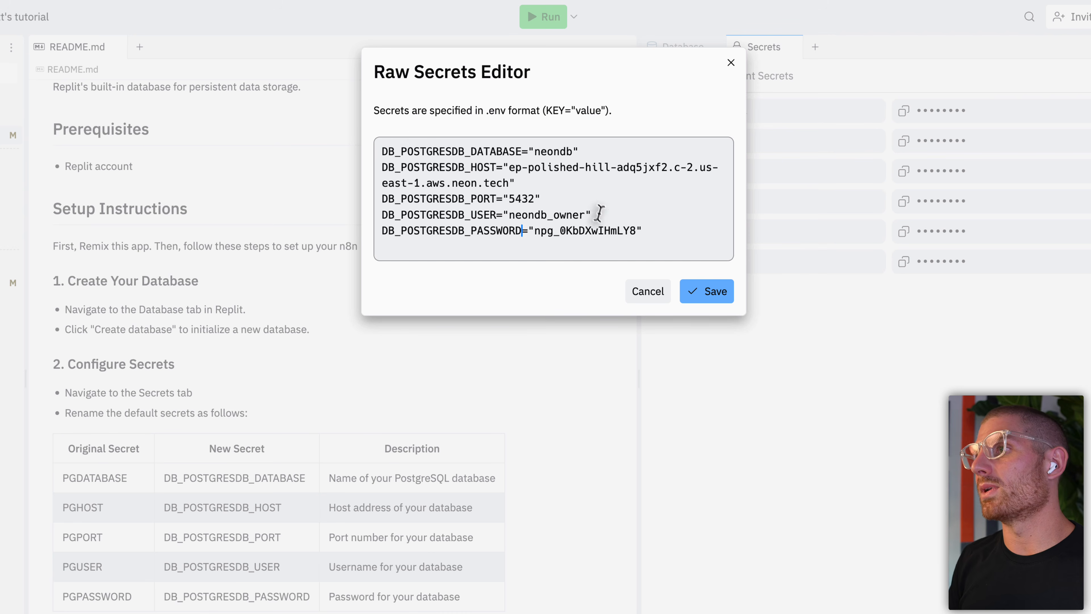
click(692, 293)
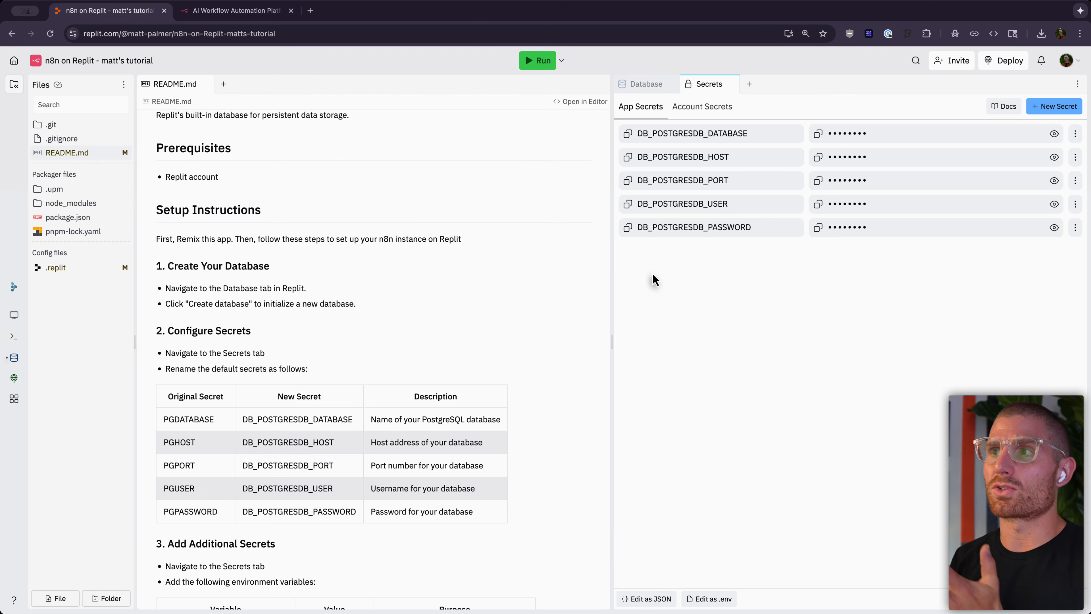
Step: Add a DB_TYPE secret with value postgresdb
scroll(519, 403, down, 6)
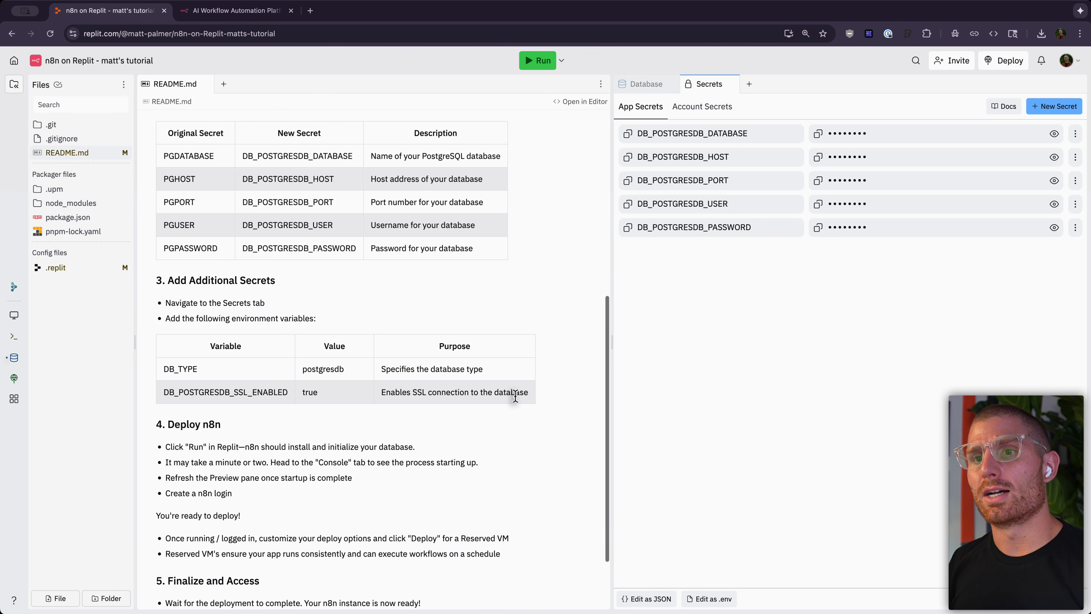
click(1071, 108)
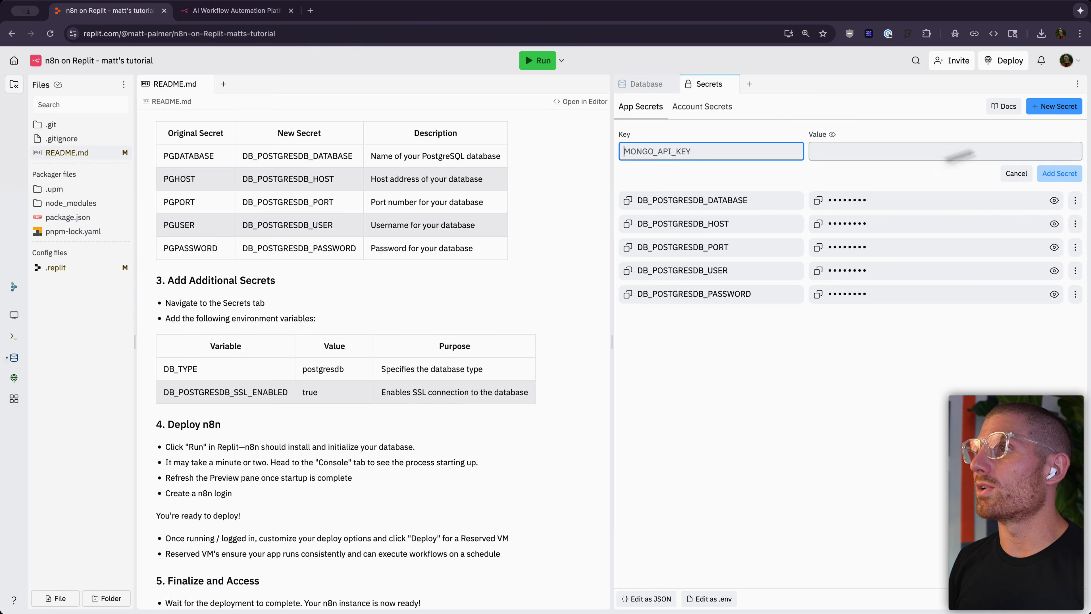
text(DB_TYPE)
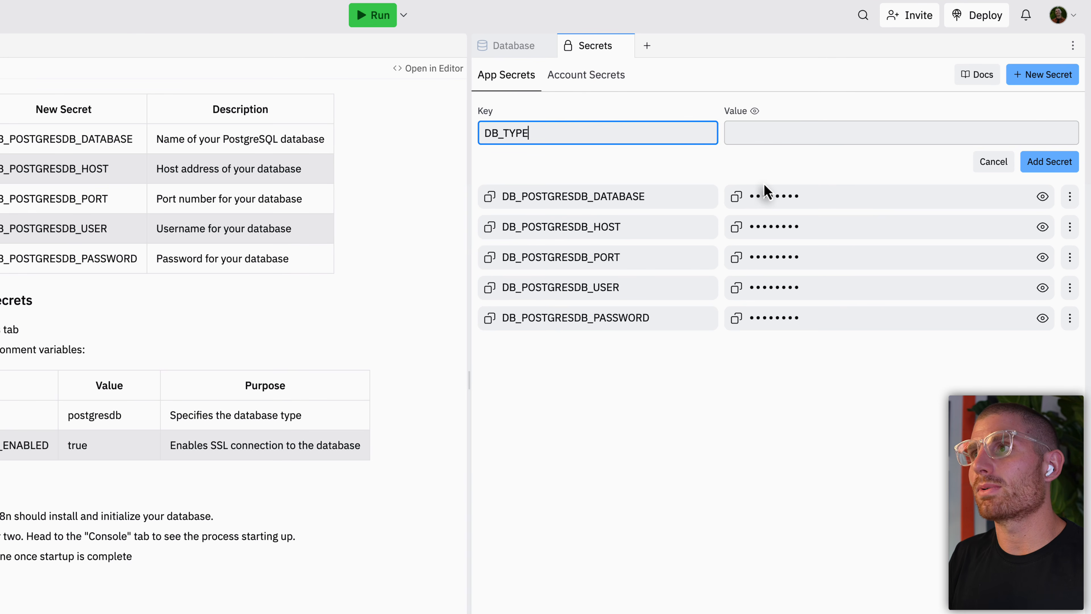
key(Tab)
text(postg)
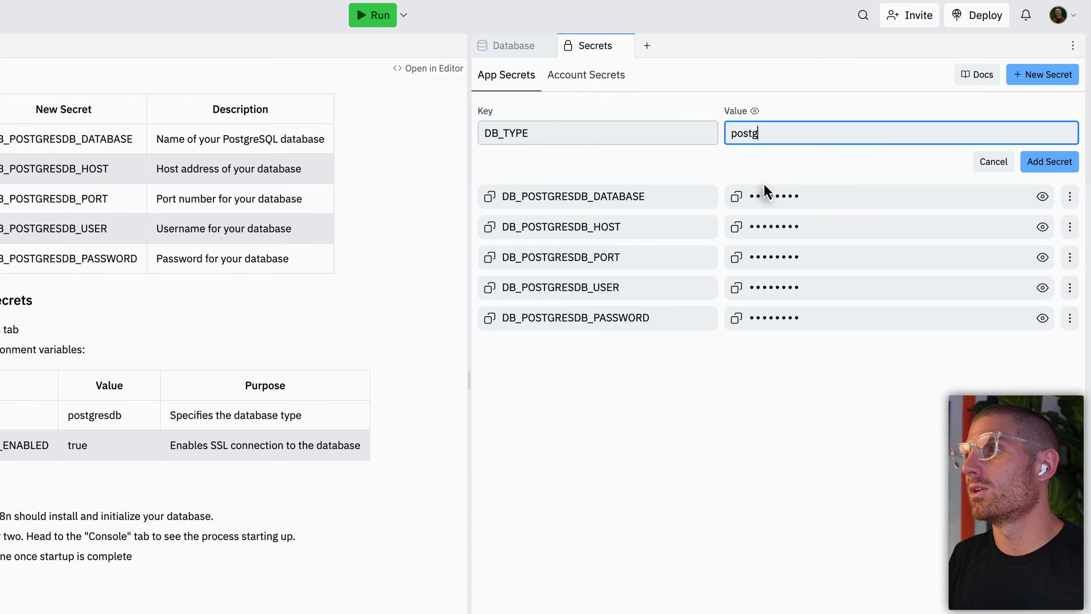
text(resdb)
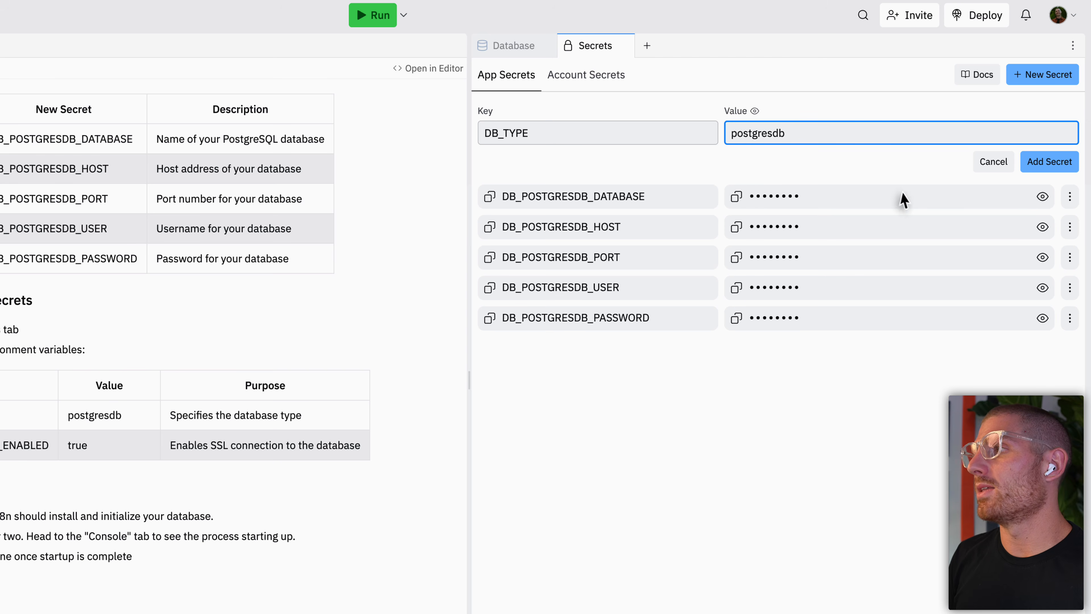
click(1039, 161)
Step: Add a DB_POSTGRESDB_SSL_ENABLED secret with value true
click(1046, 77)
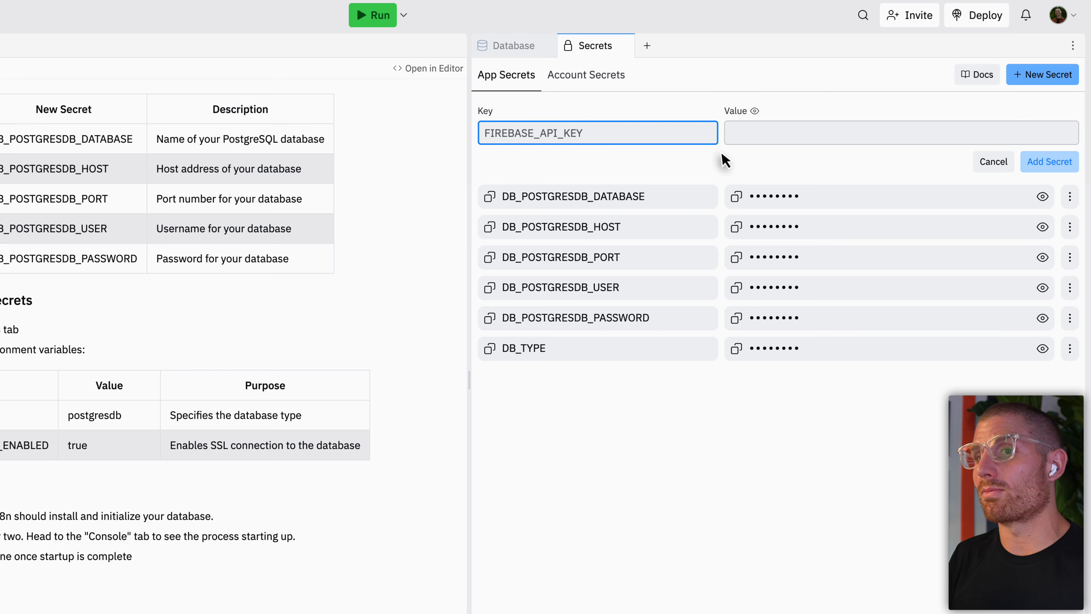
text(DB_POSTG)
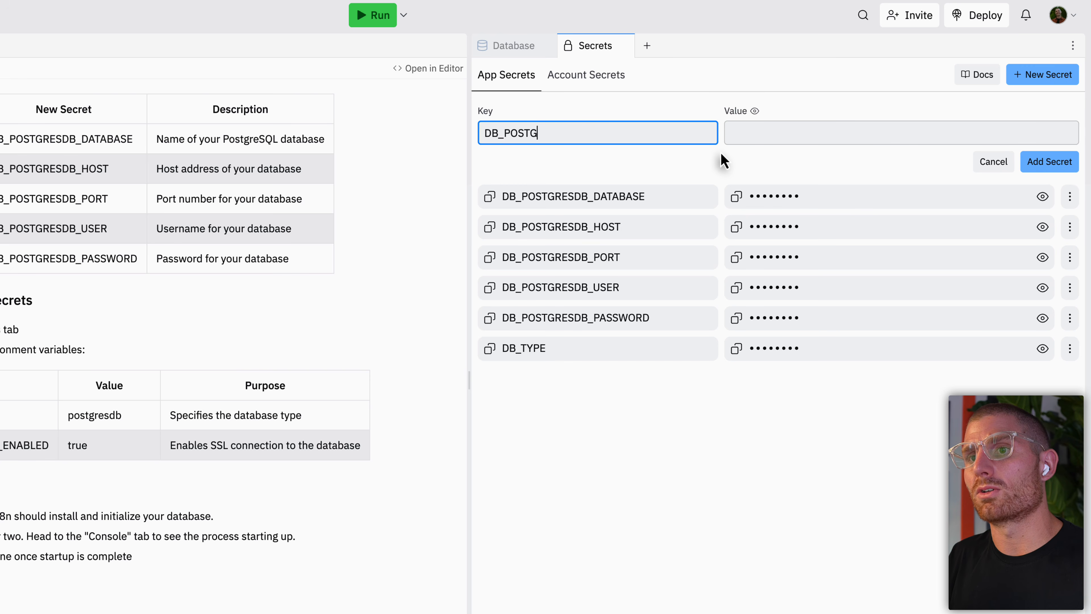
text(RESDB_SSL_ENABLED)
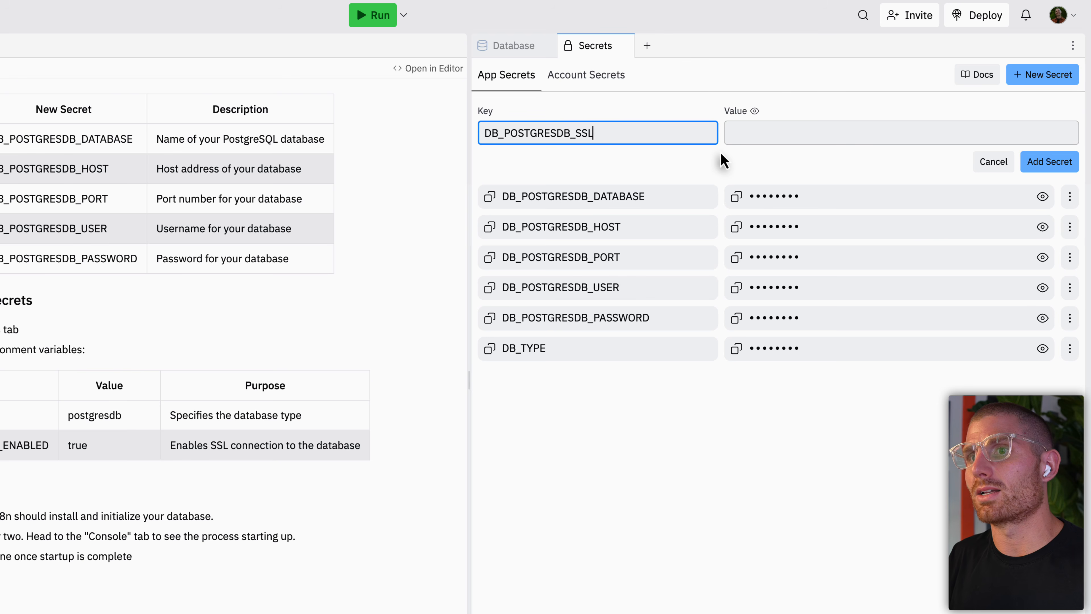
key(Tab)
key(Tab)
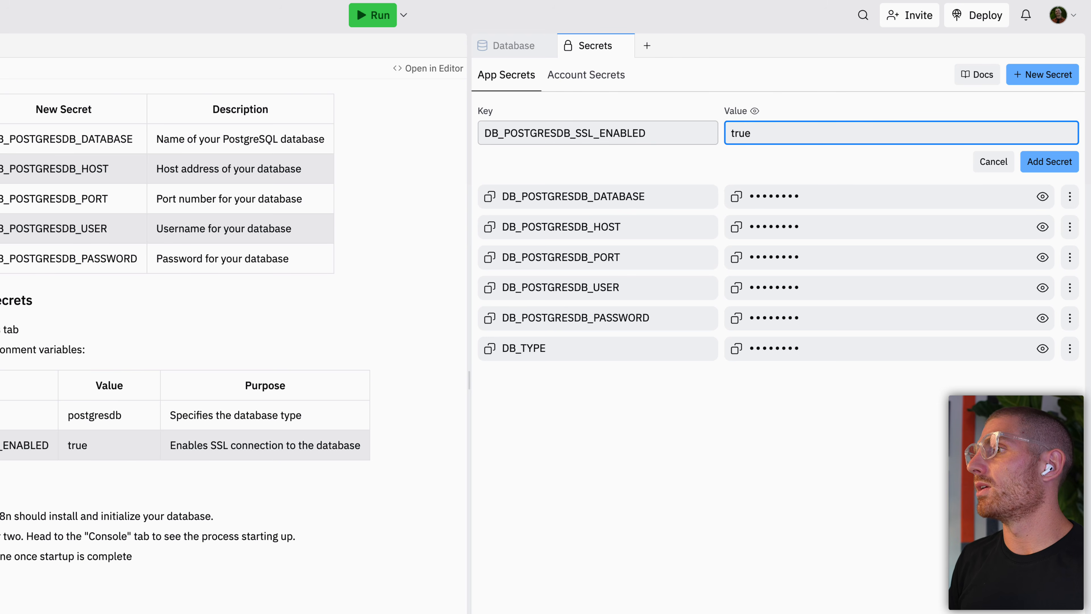
click(1049, 162)
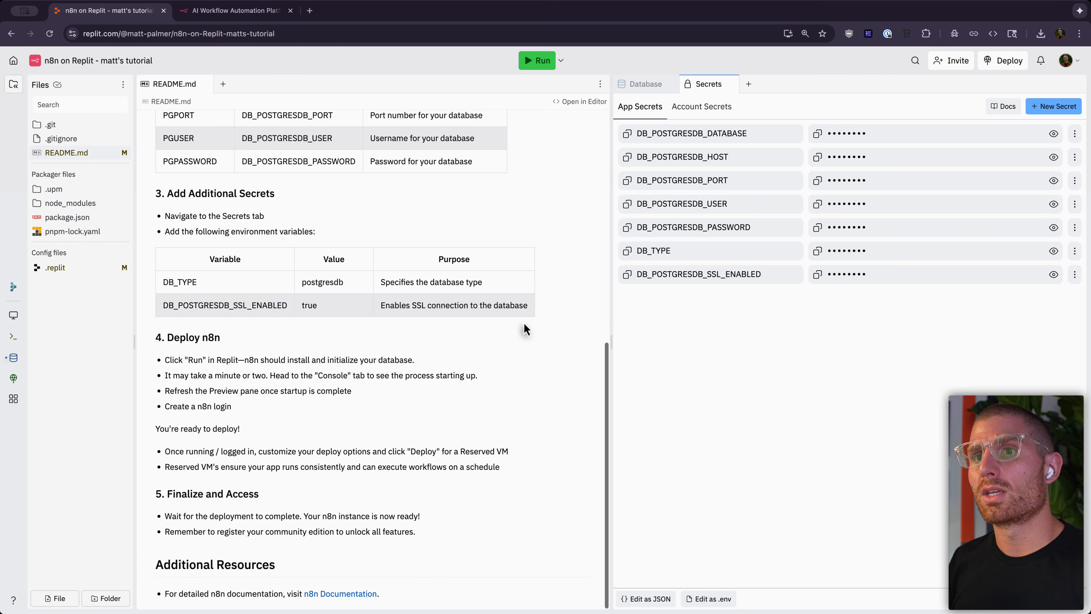
Step: Run the n8n app and watch the console as port 5678 opens and migrations apply
click(538, 61)
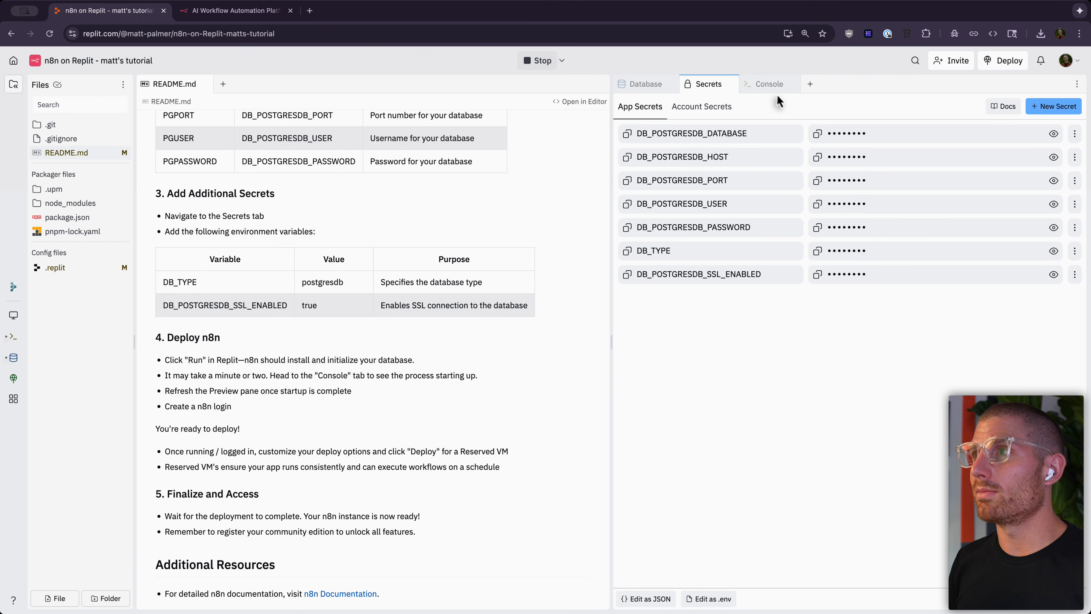
click(768, 84)
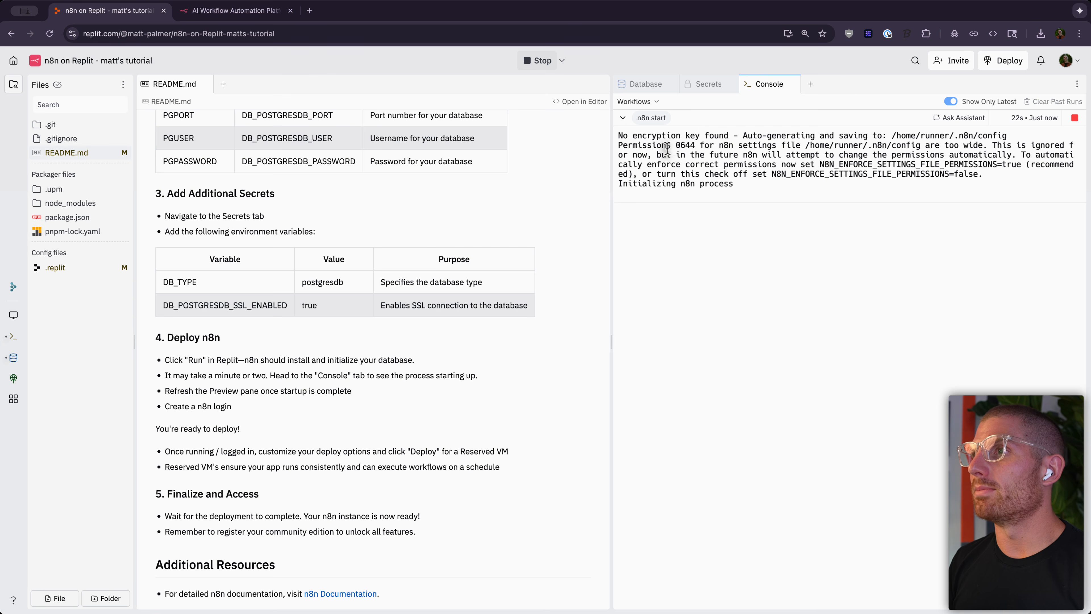
click(758, 86)
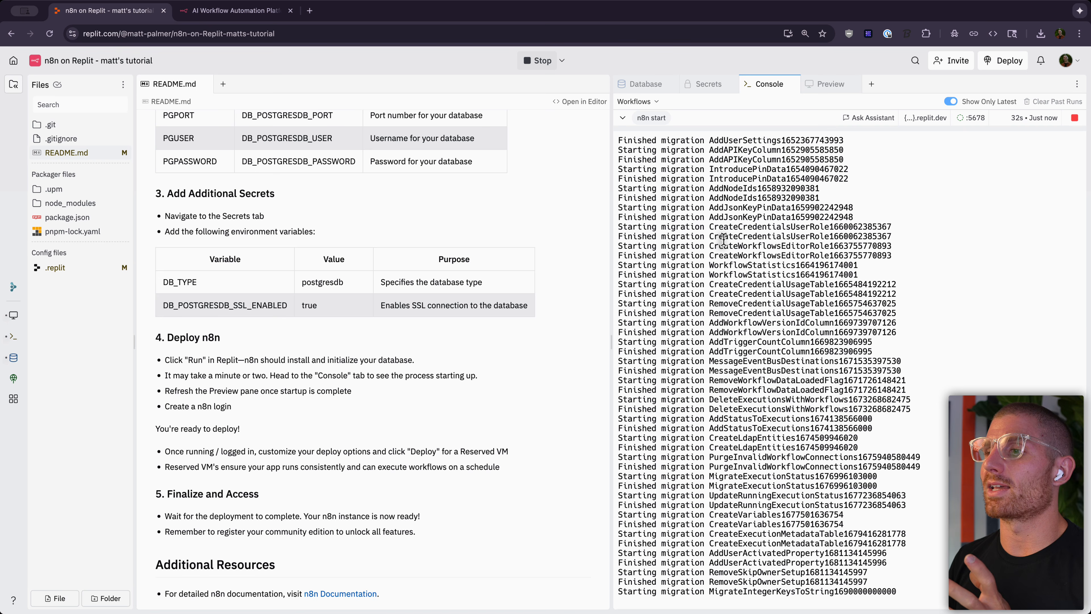
Step: Open the Development Database, browse its data, and reopen it from the database list
click(642, 85)
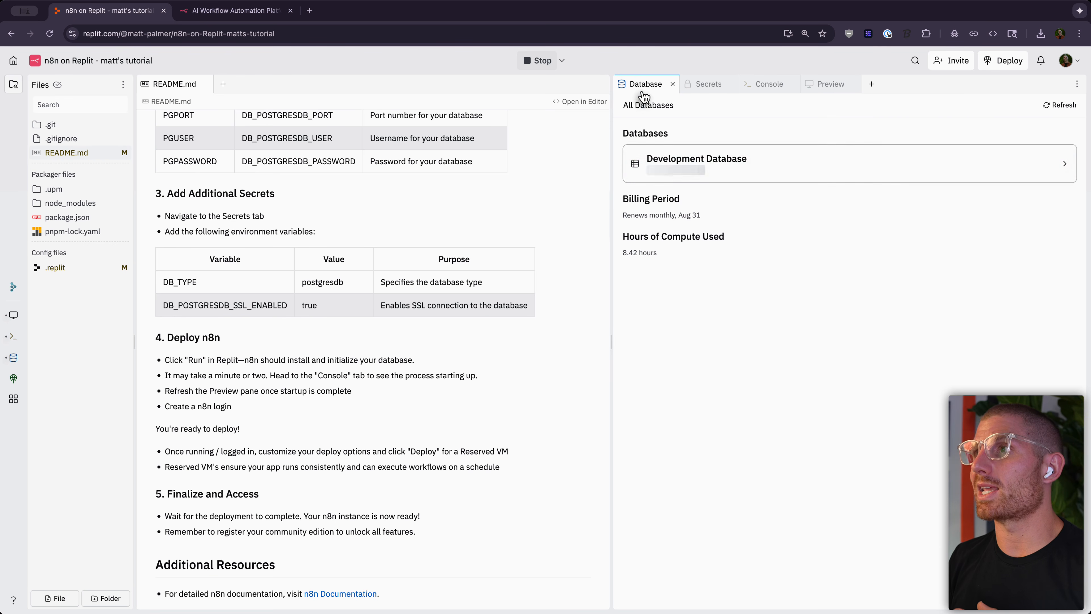
click(777, 164)
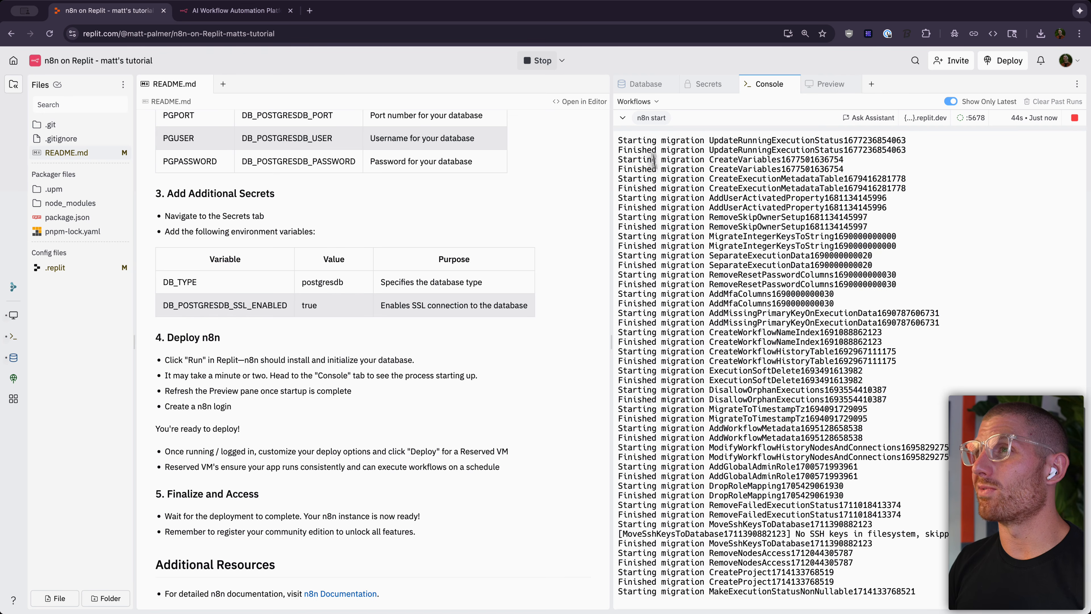
click(636, 82)
click(709, 129)
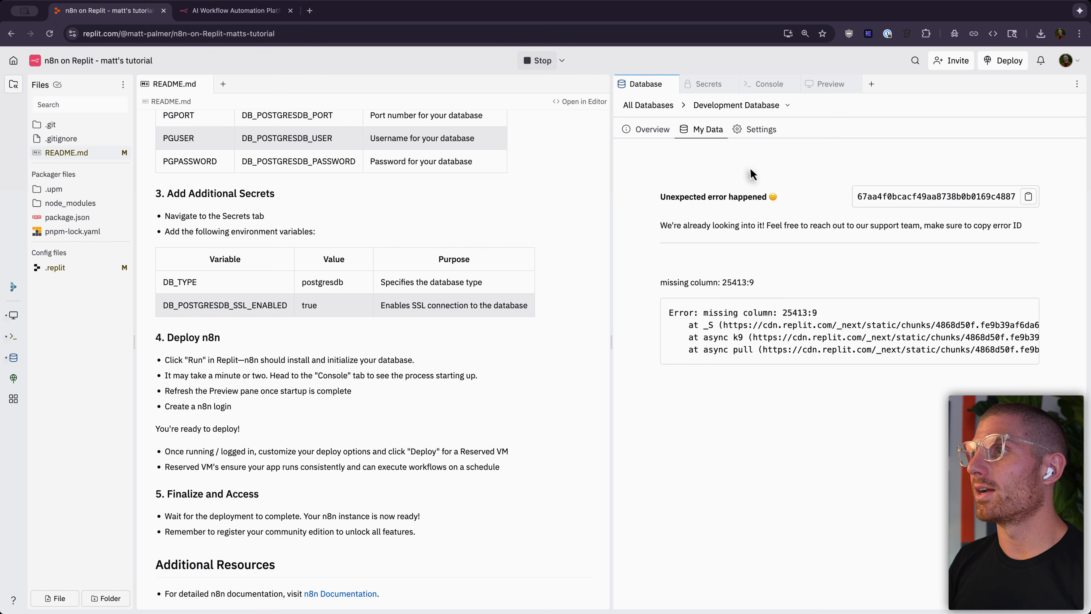
click(752, 106)
click(653, 107)
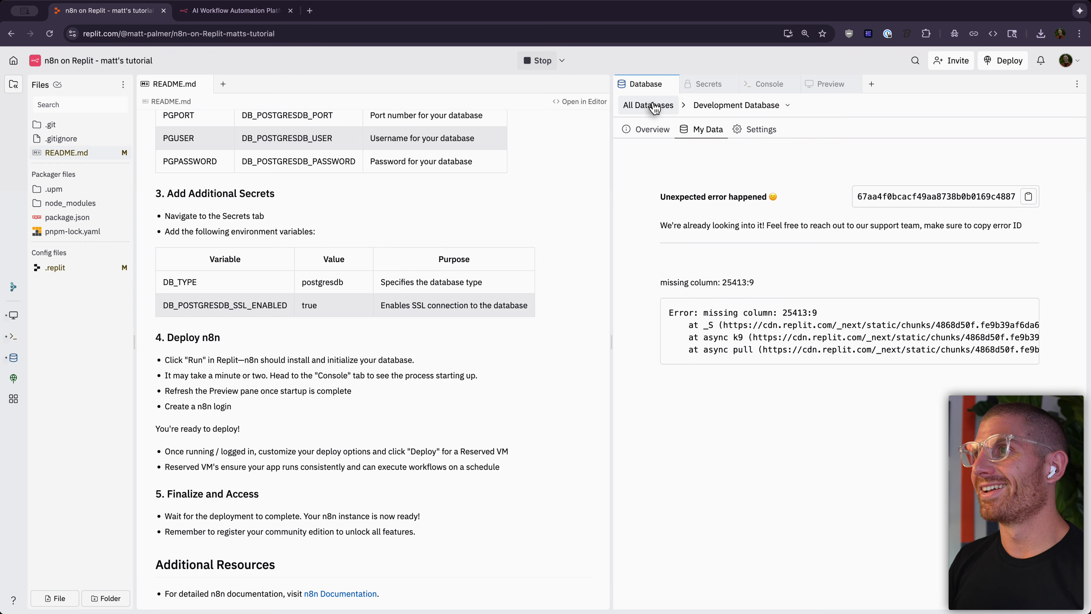
click(654, 108)
click(652, 163)
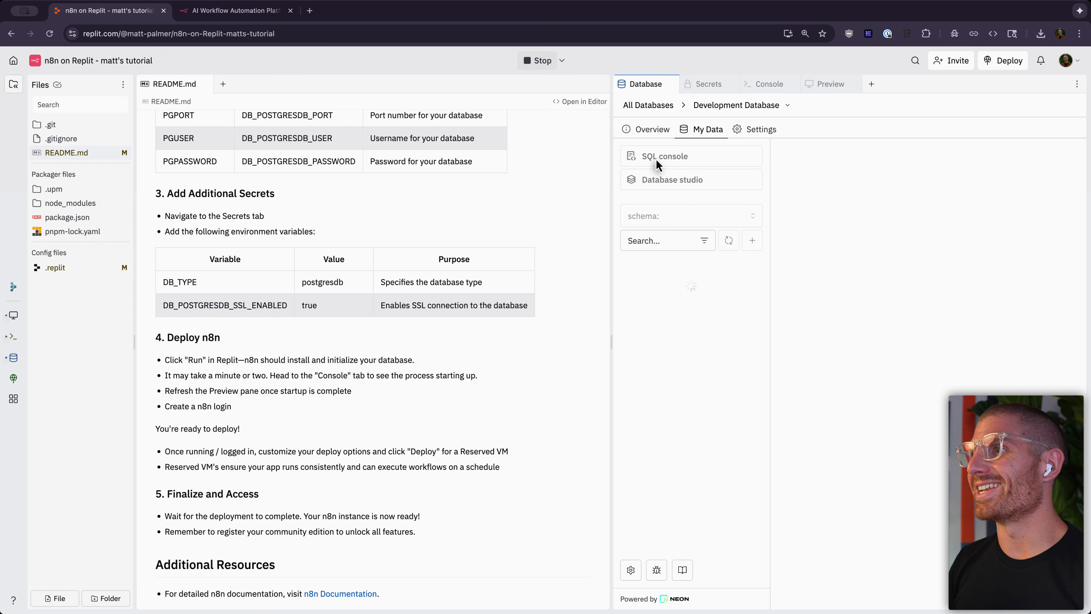
Step: Review the tables n8n created, then show the Preview reading 'n8n is starting up. Please wait'
click(651, 129)
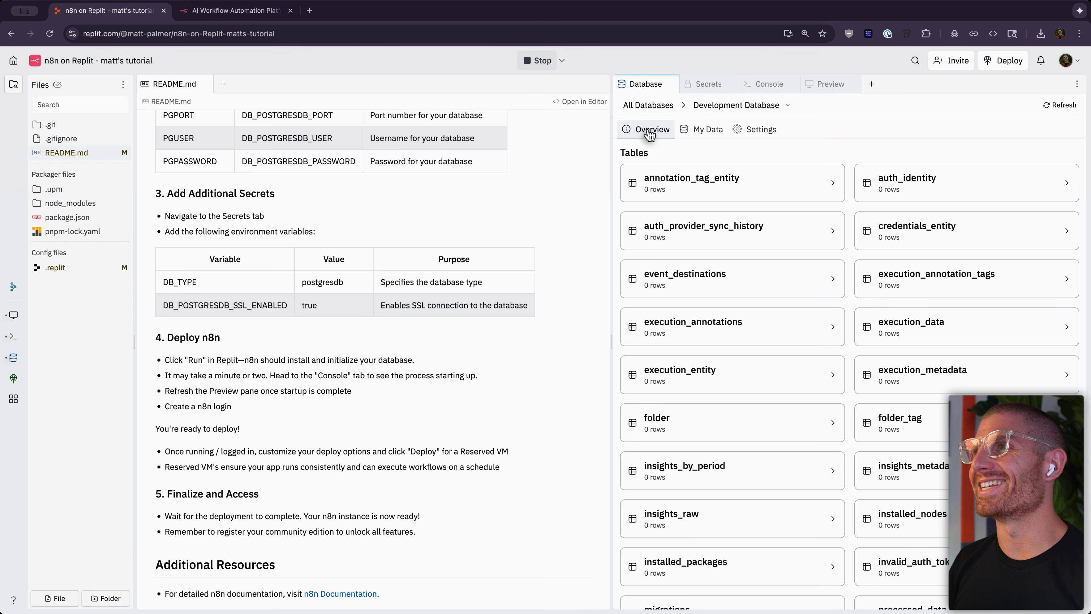
scroll(725, 150, down, 5)
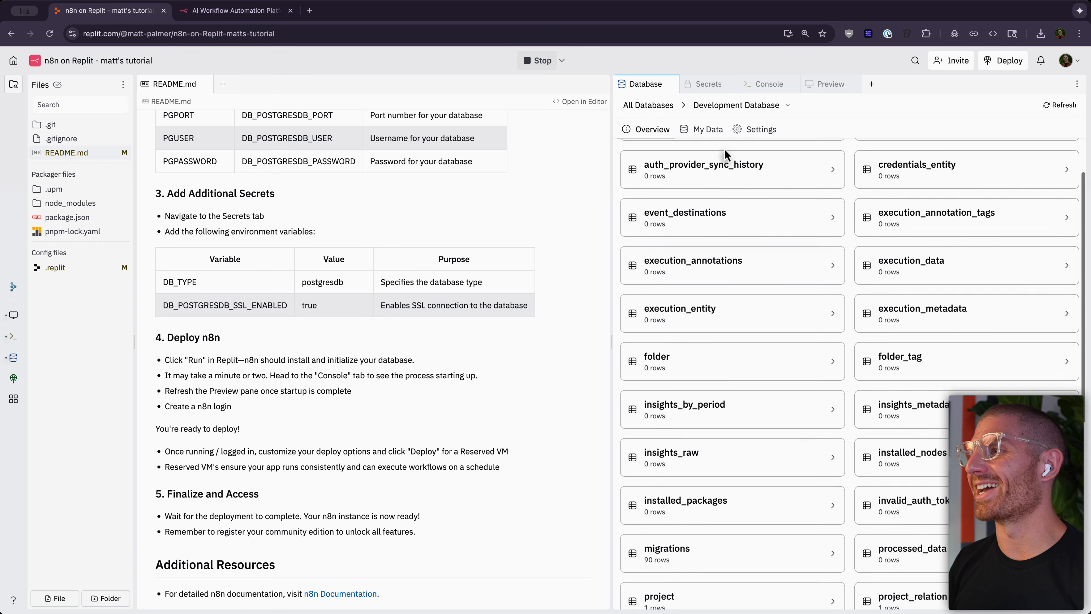
scroll(764, 219, up, 3)
scroll(764, 217, up, 3)
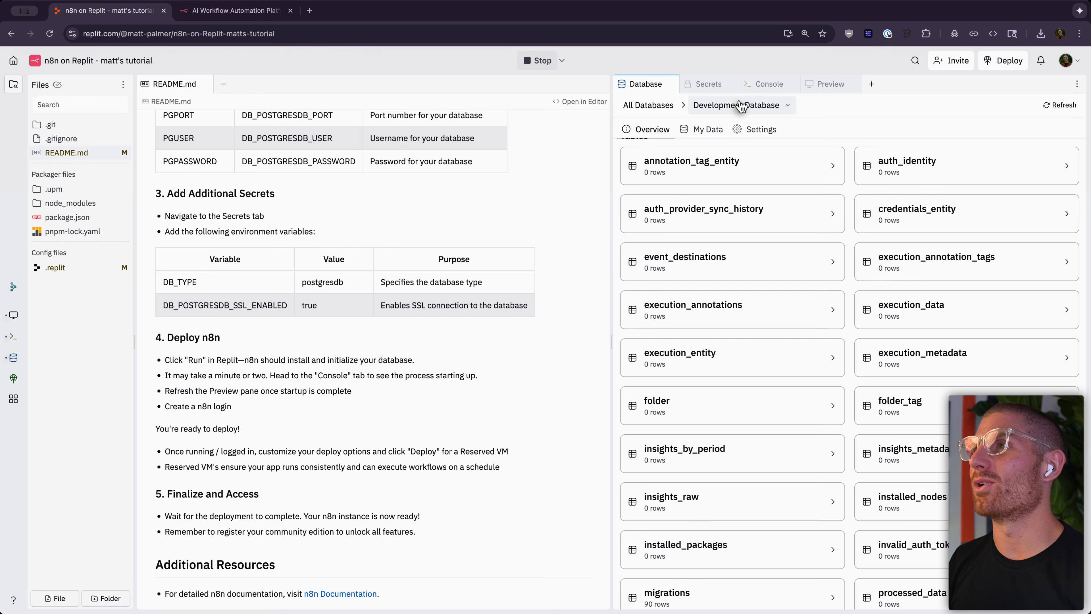
click(828, 84)
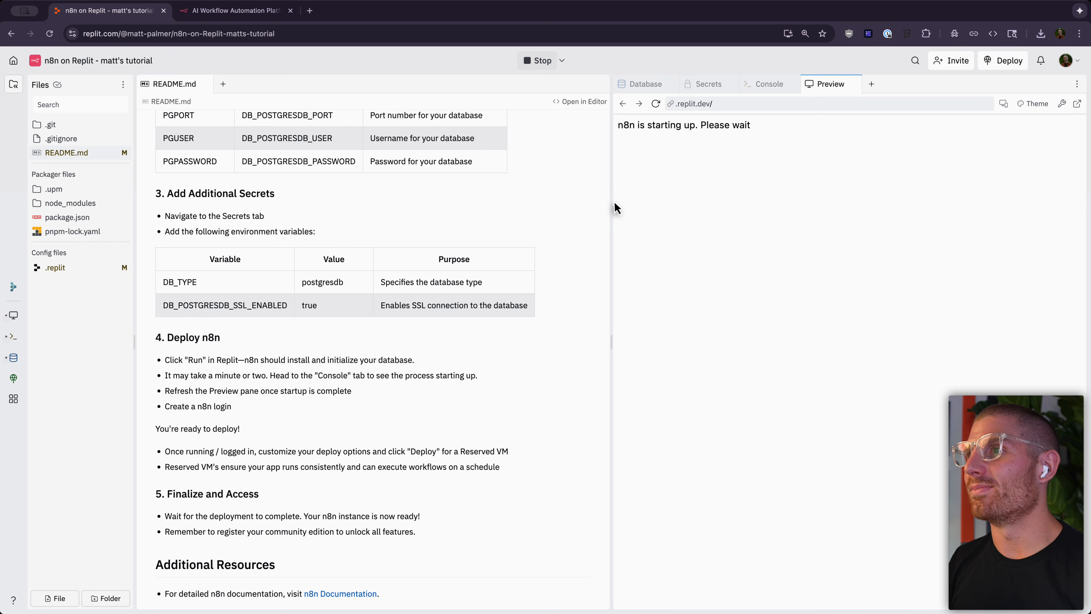
Step: Widen the right pane, select N8N_RUNNERS_ENABLED=true in the console warning, then reopen Secrets
drag(612, 203, 540, 202)
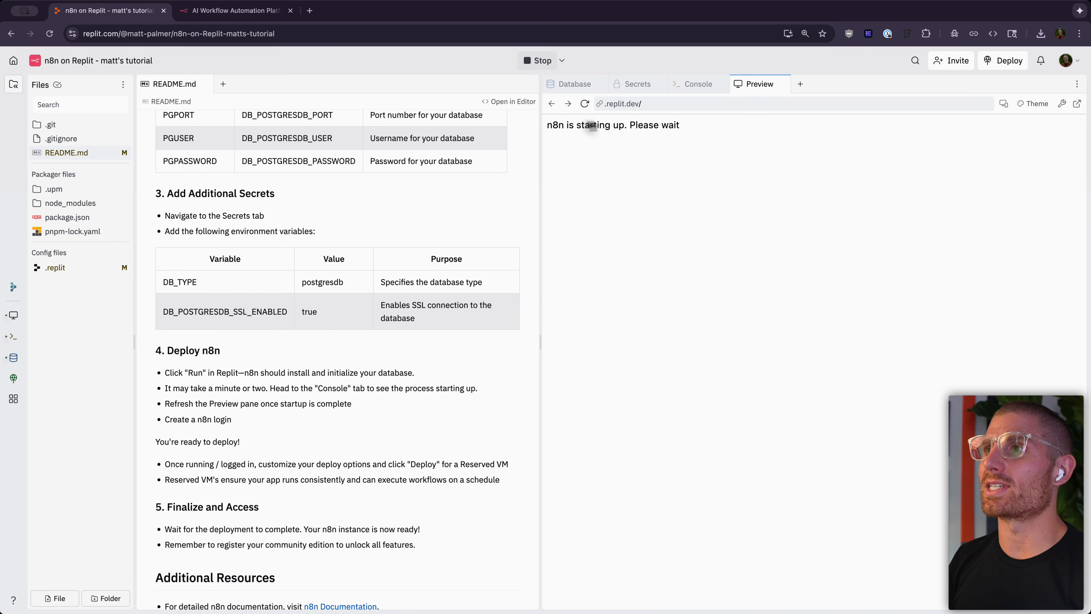
click(690, 84)
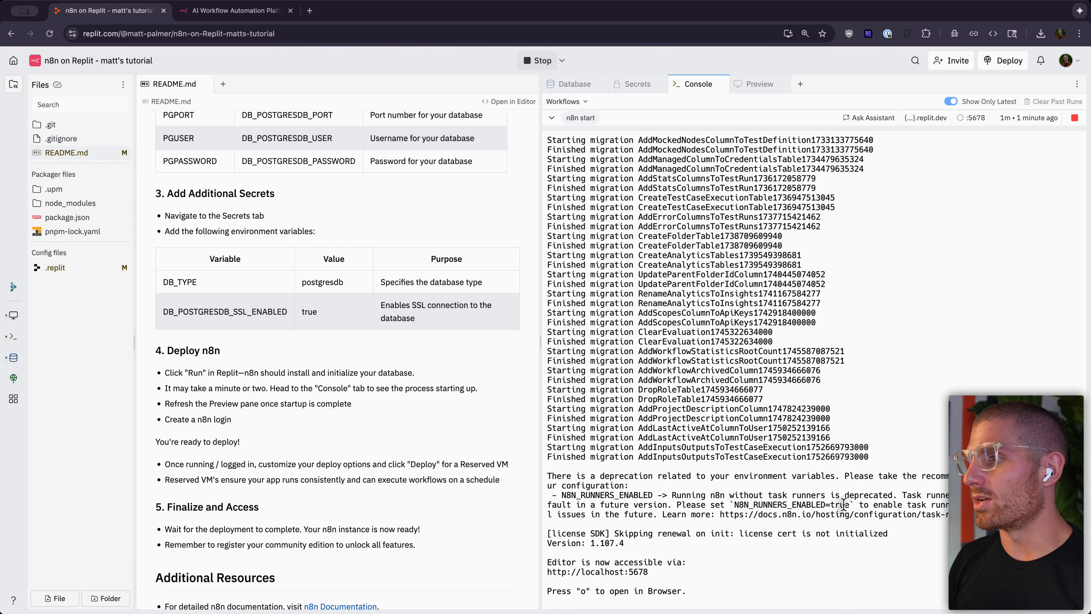
drag(850, 504, 727, 500)
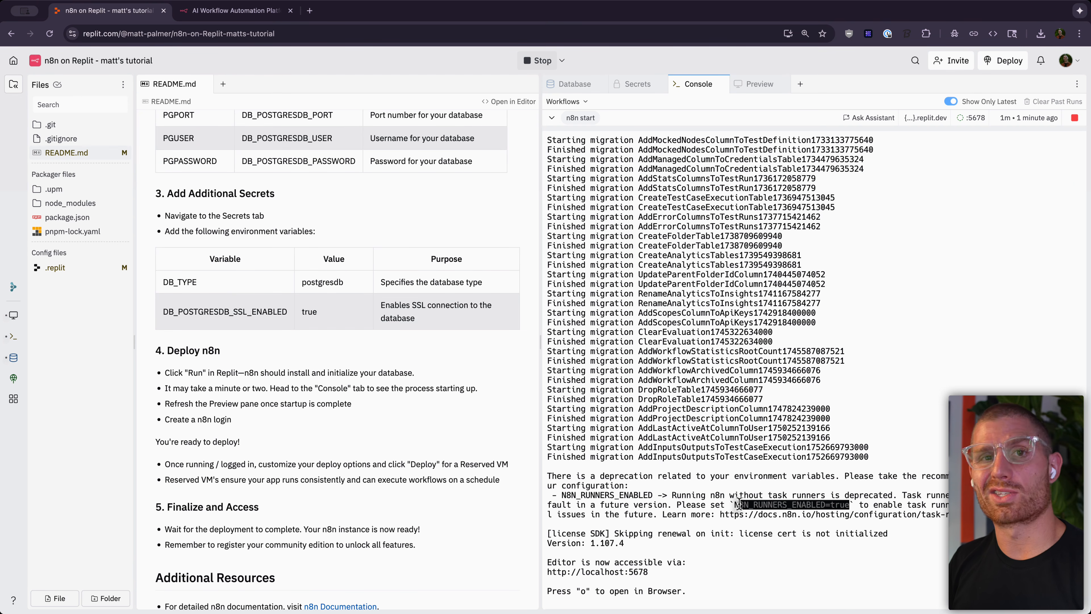
click(734, 500)
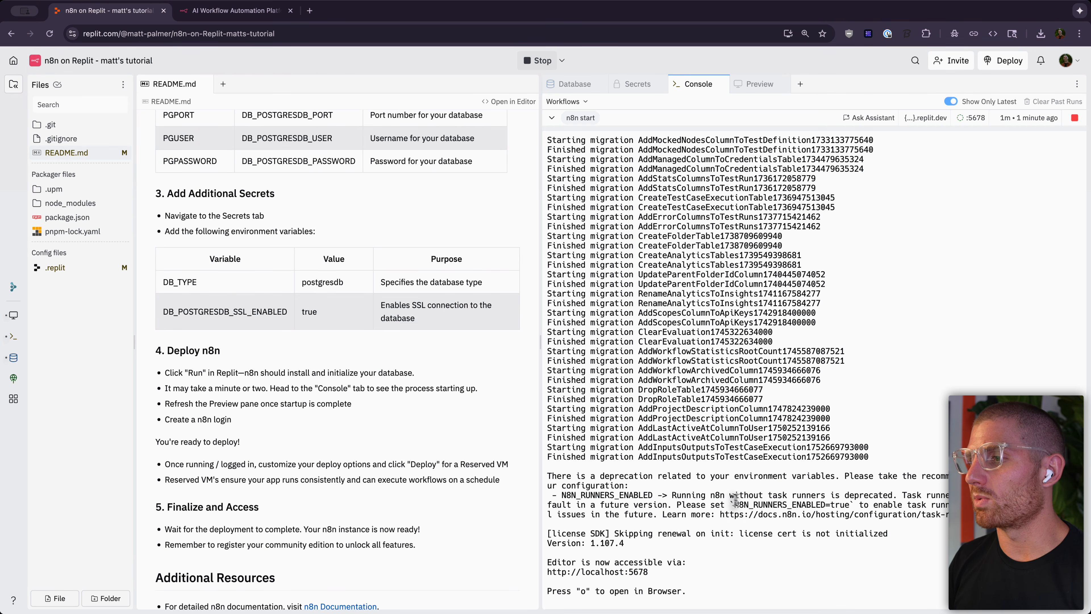
double_click(763, 503)
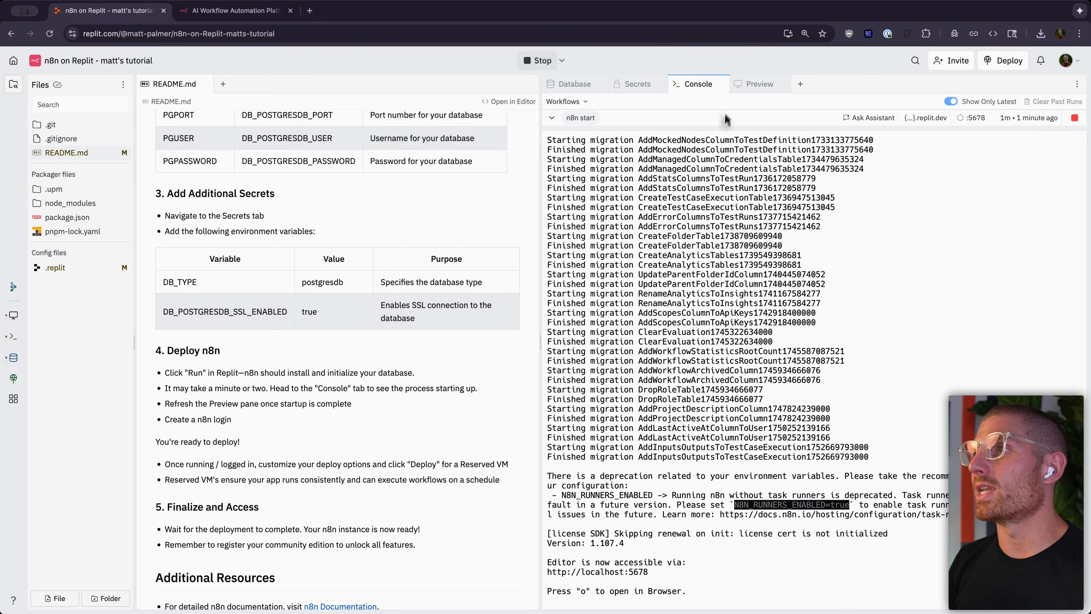
click(622, 85)
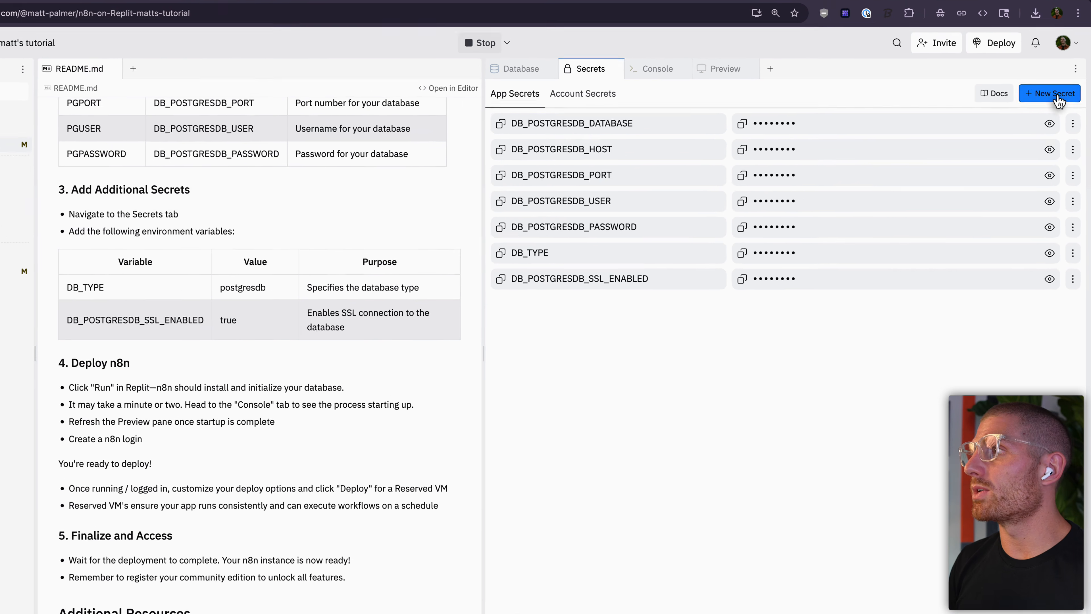
Step: Add an N8N_RUNNERS_ENABLED secret set to true, then go back to the n8n console log
click(1054, 106)
text(N8N_RUNNERS_ENABLED)
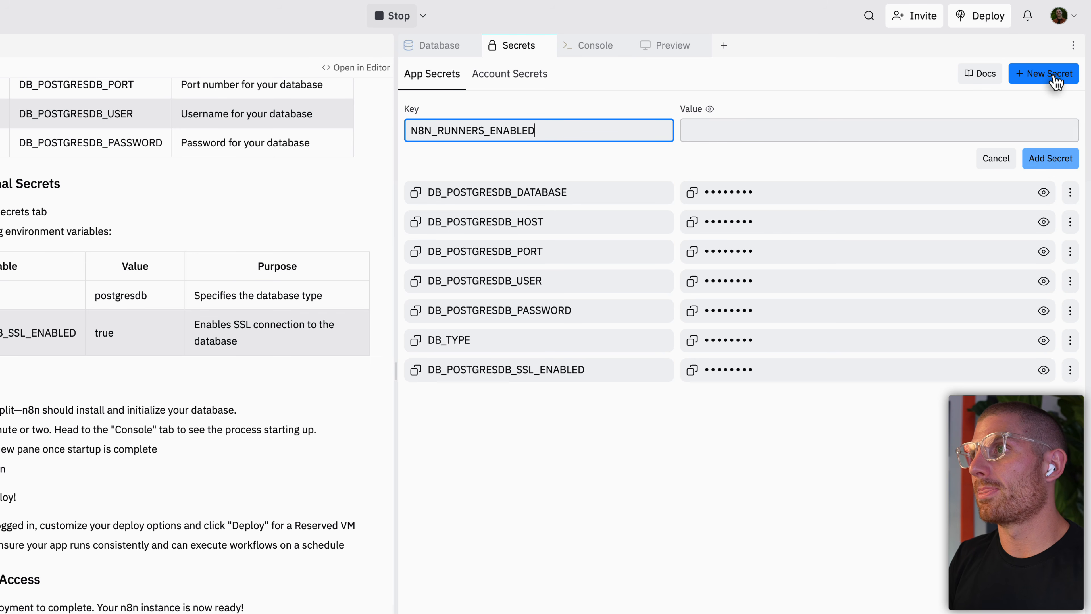
key(Tab)
text(t)
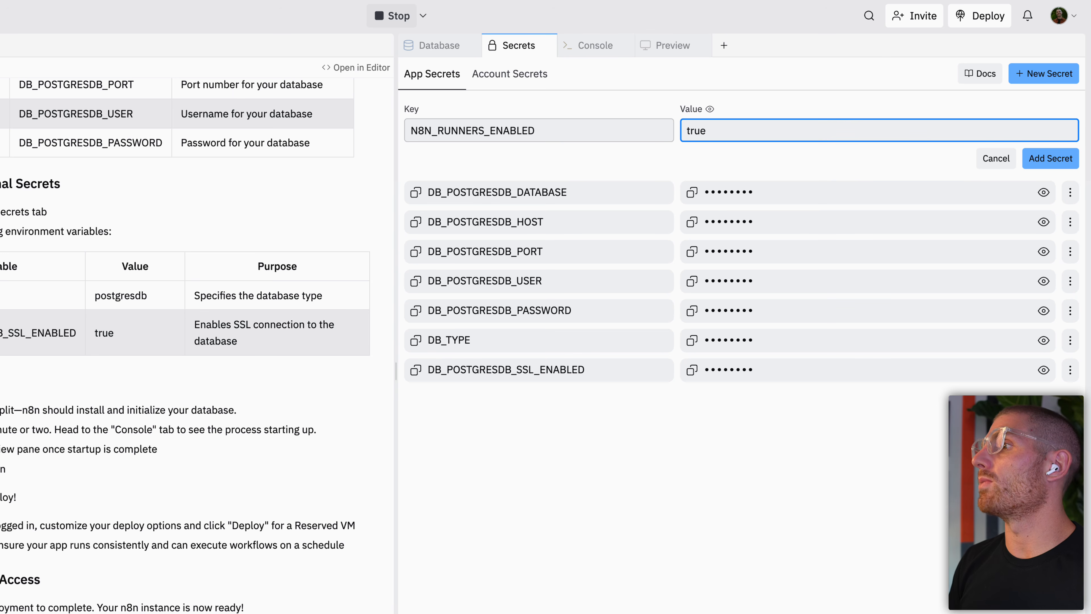
click(1042, 159)
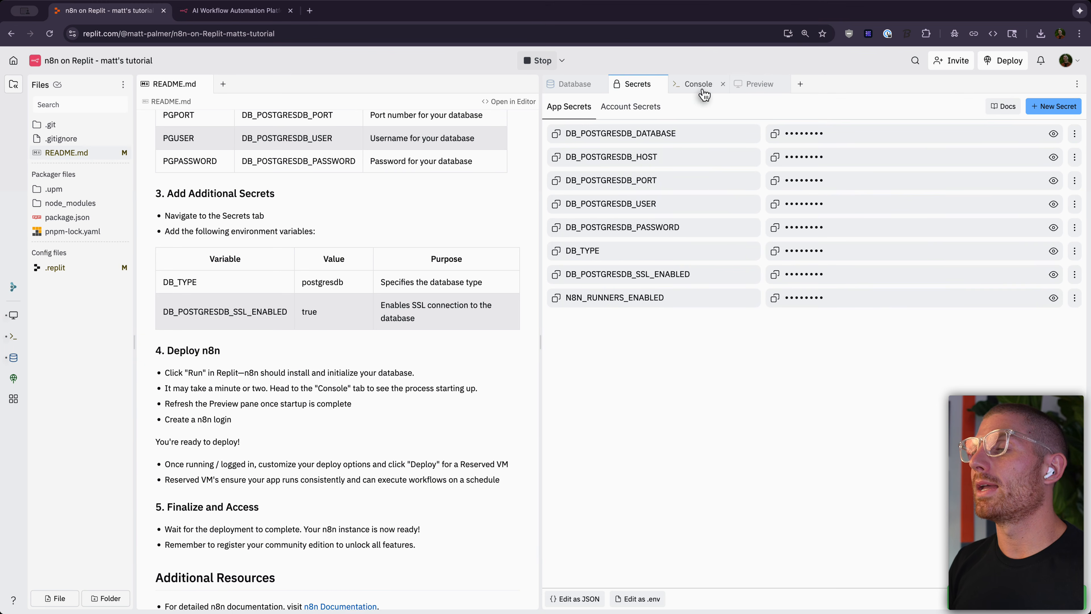
click(726, 69)
click(661, 73)
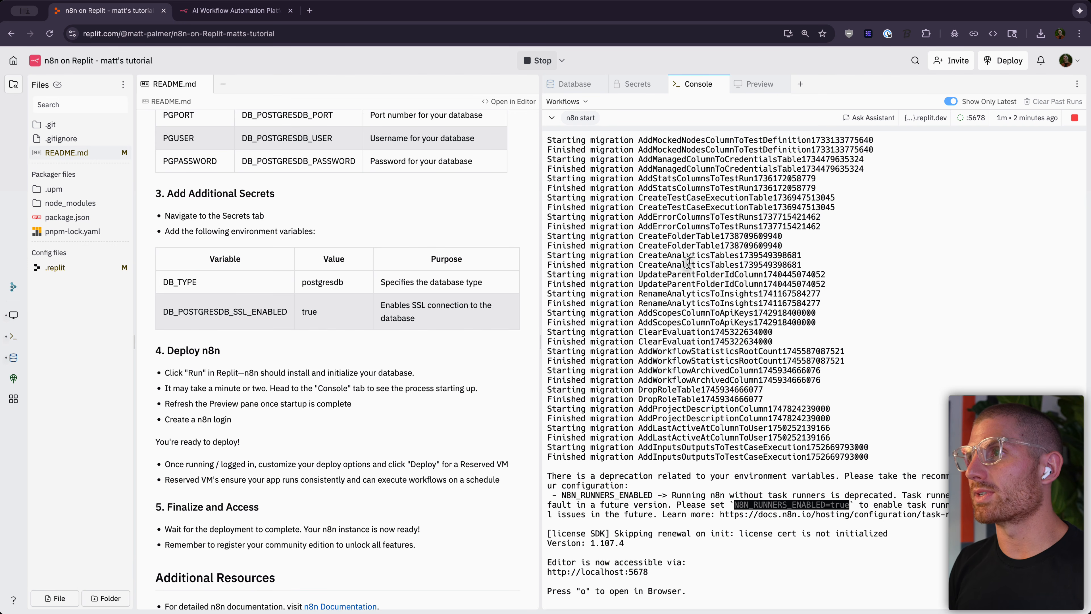
Step: Reload the n8n preview, then enter the owner's email, first name, last name and a password
click(747, 85)
click(586, 104)
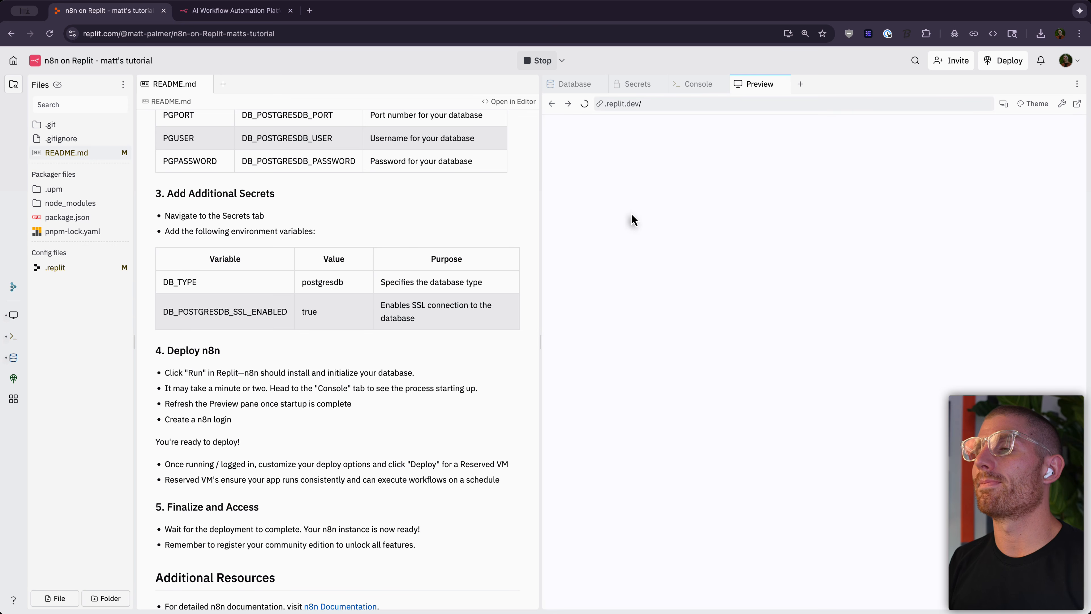
click(813, 252)
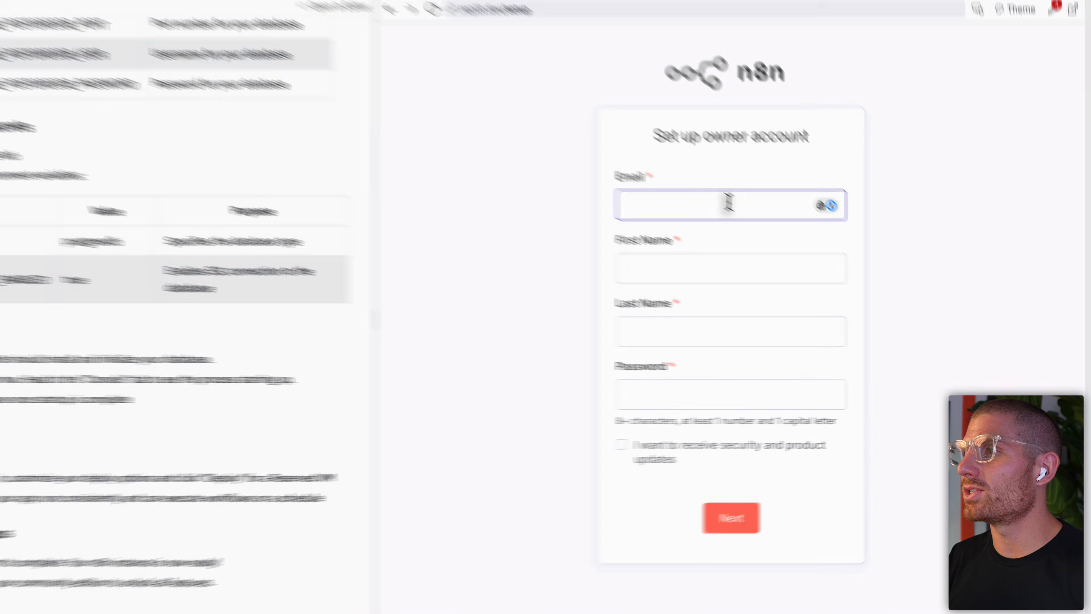
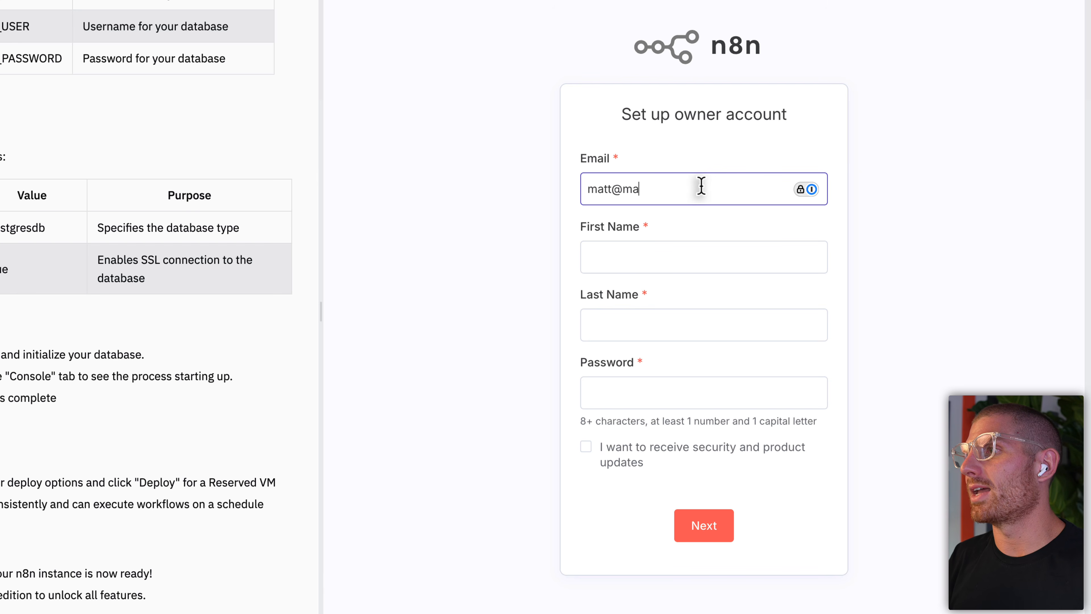
key(Tab)
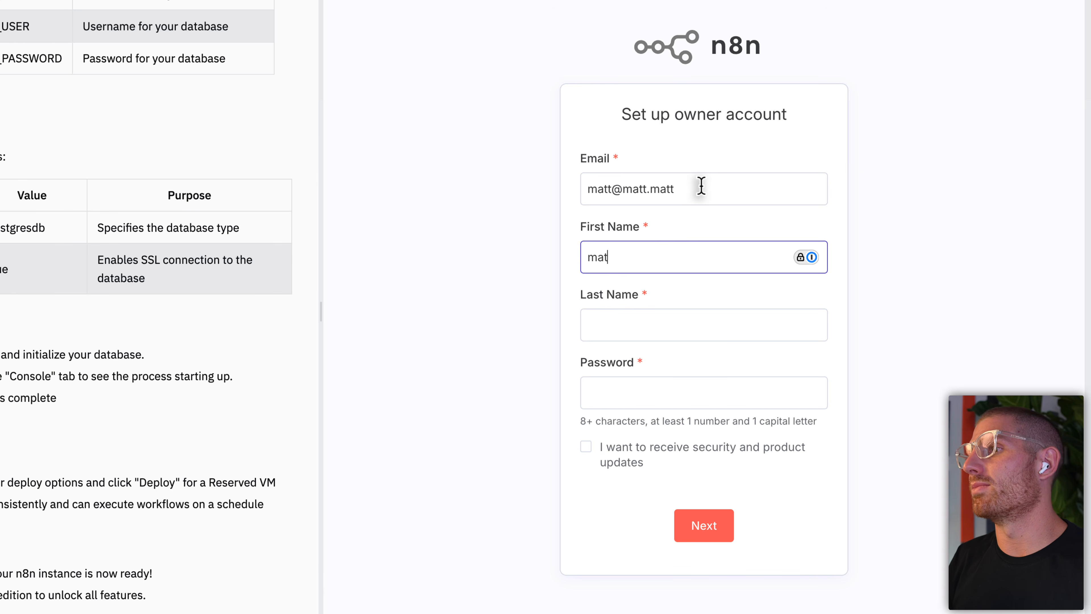
key(Tab)
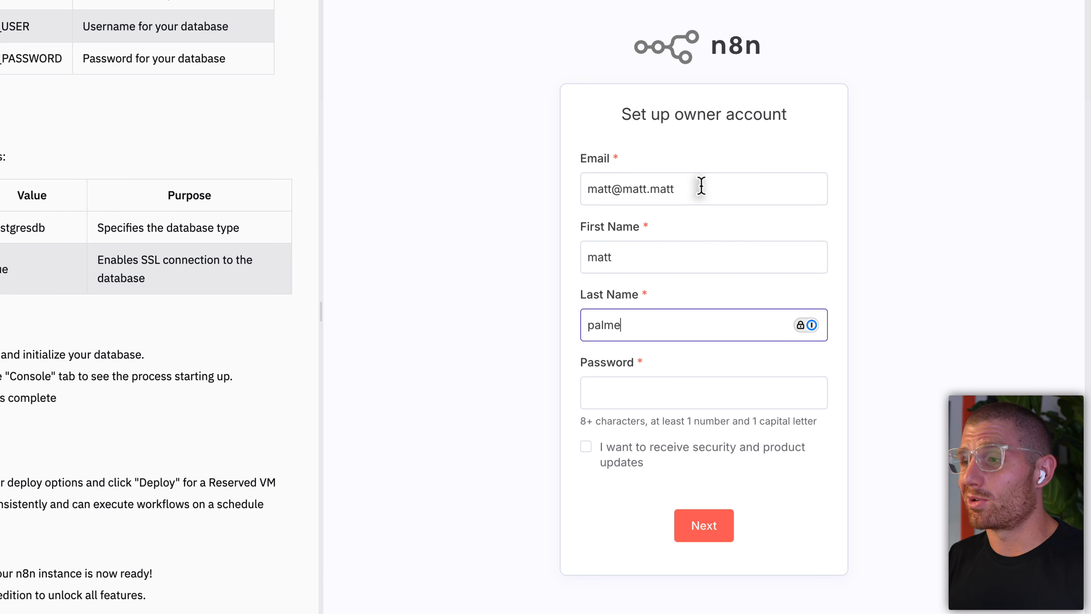
key(Tab)
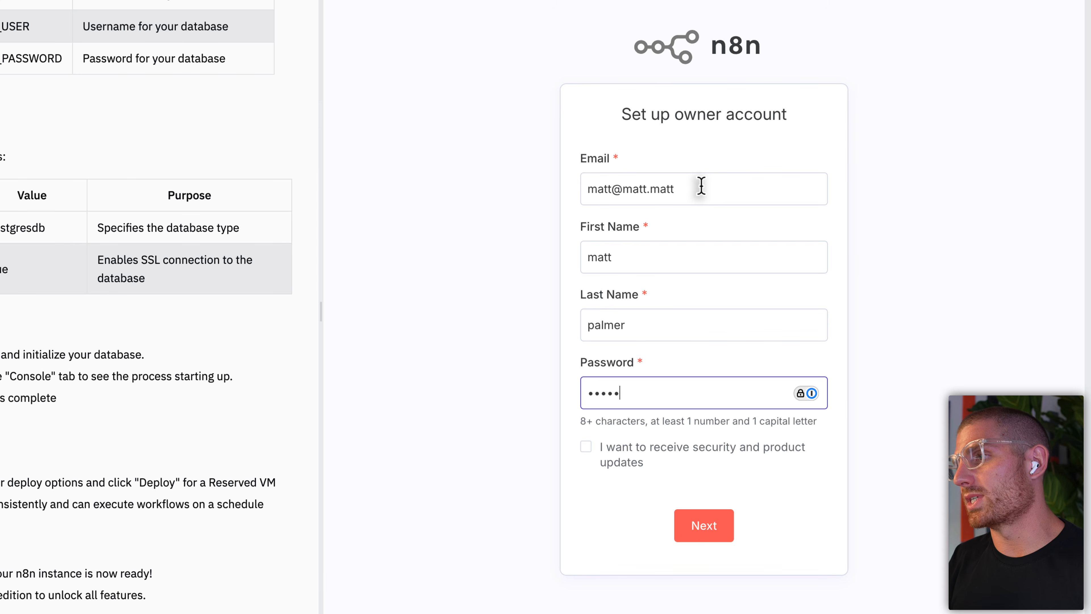
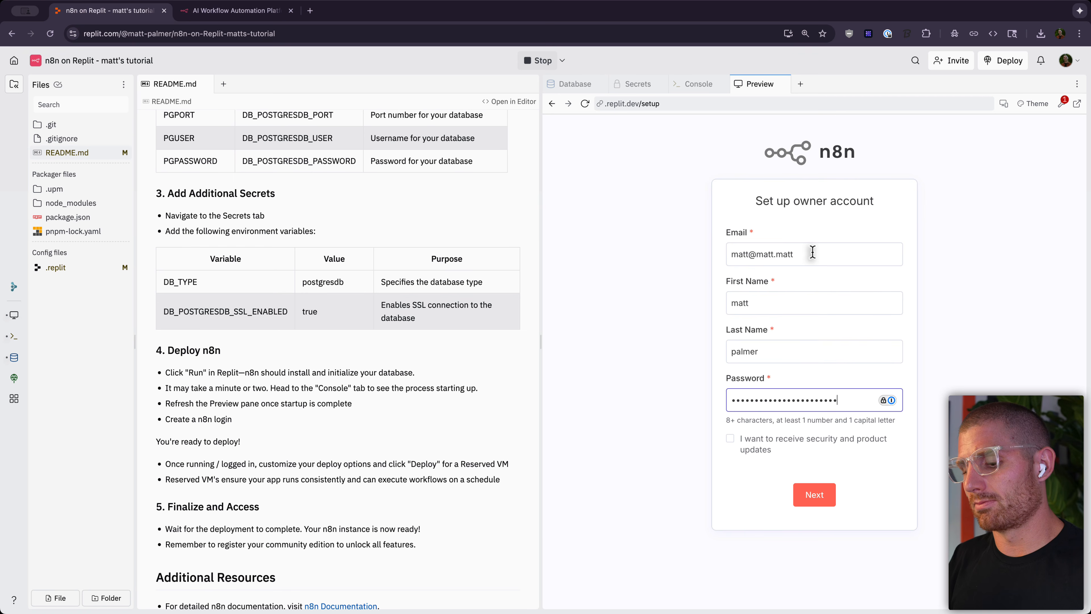
Step: Submit the owner account and answer Ecommerce, Business Owner, Myself and 20-99 people in the survey
click(810, 499)
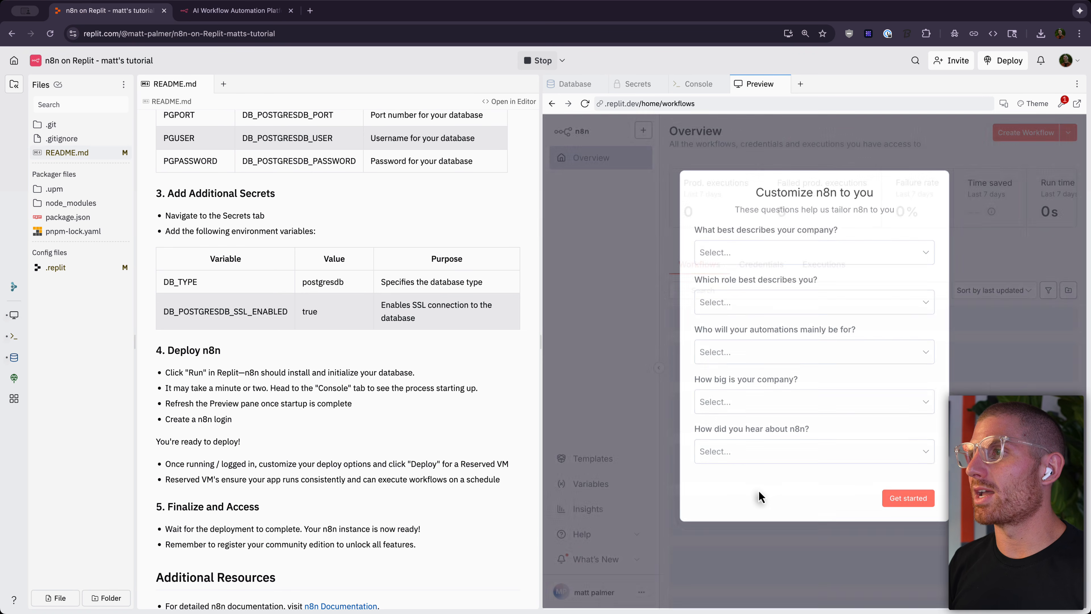
click(812, 257)
click(781, 275)
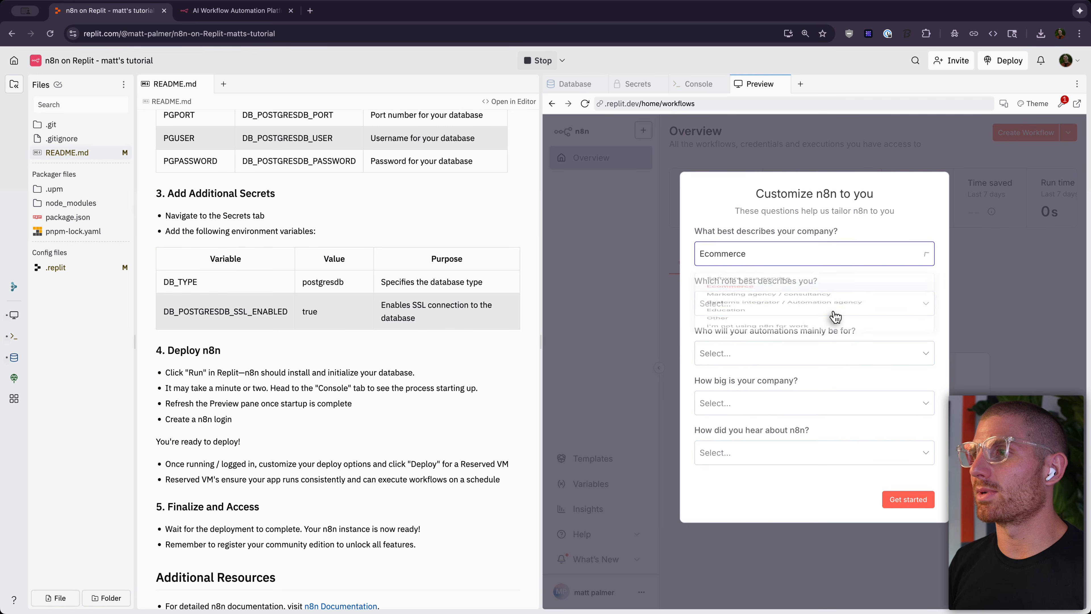
click(841, 306)
click(840, 329)
click(839, 359)
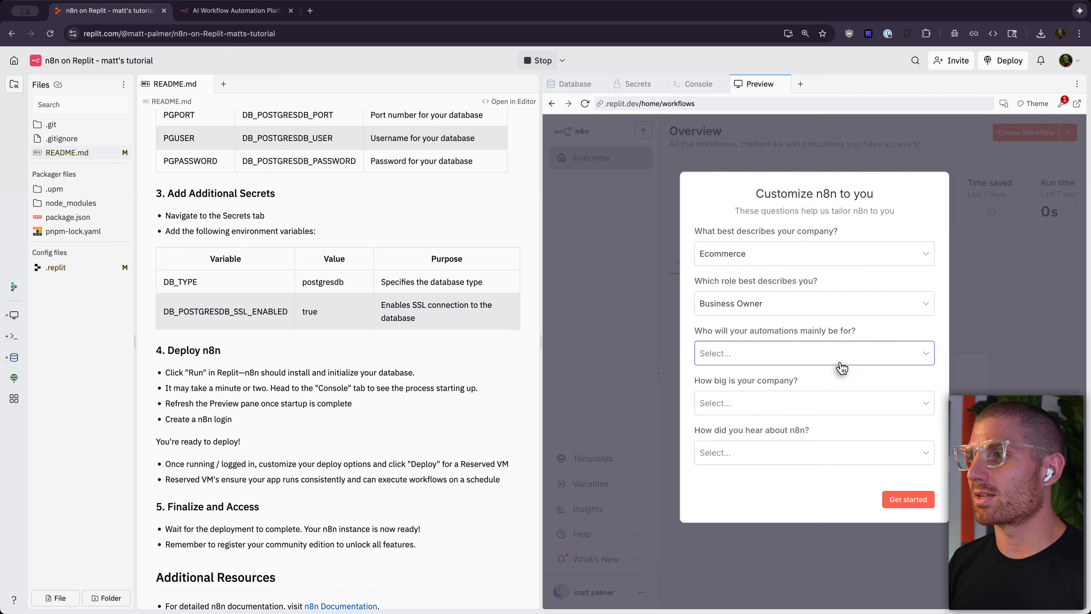
click(839, 389)
click(835, 402)
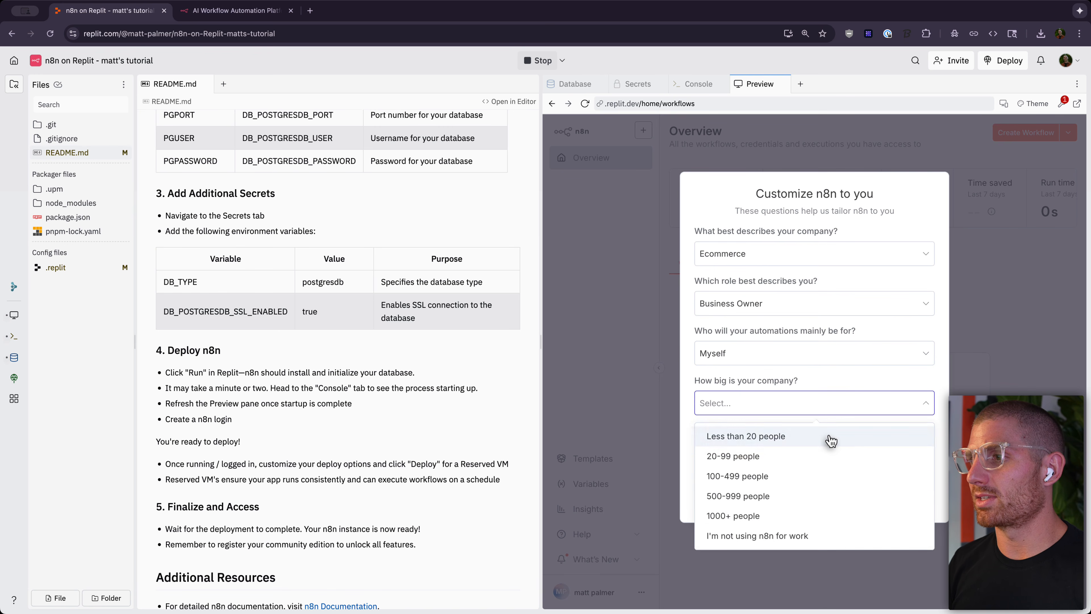
click(827, 454)
Step: Answer 'Other: blah blah' for how you heard, submit the survey, and request the free licence key
click(832, 455)
click(837, 423)
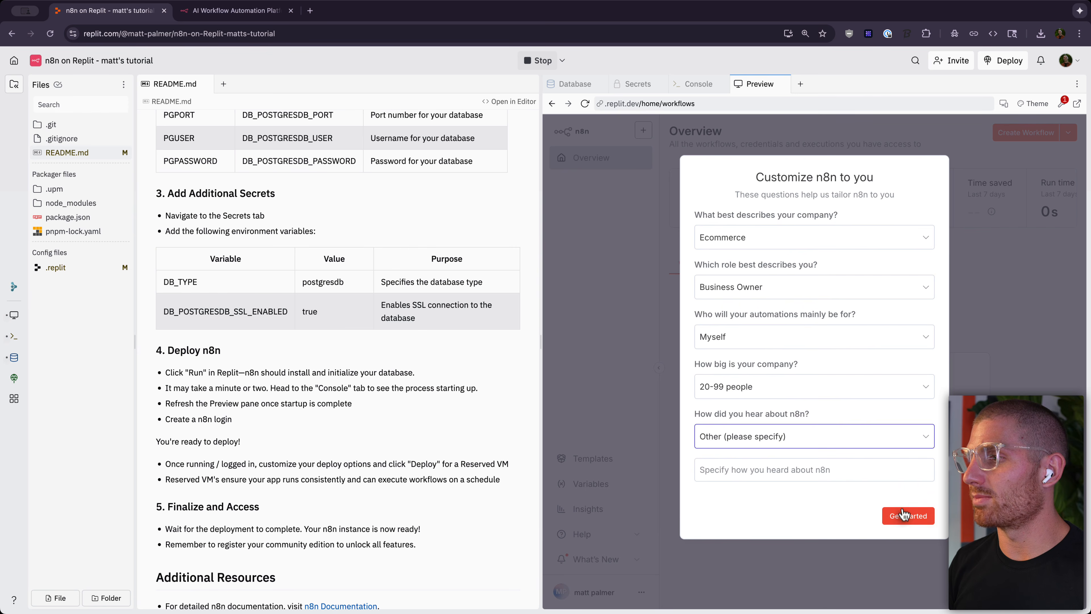
click(898, 466)
text(bla)
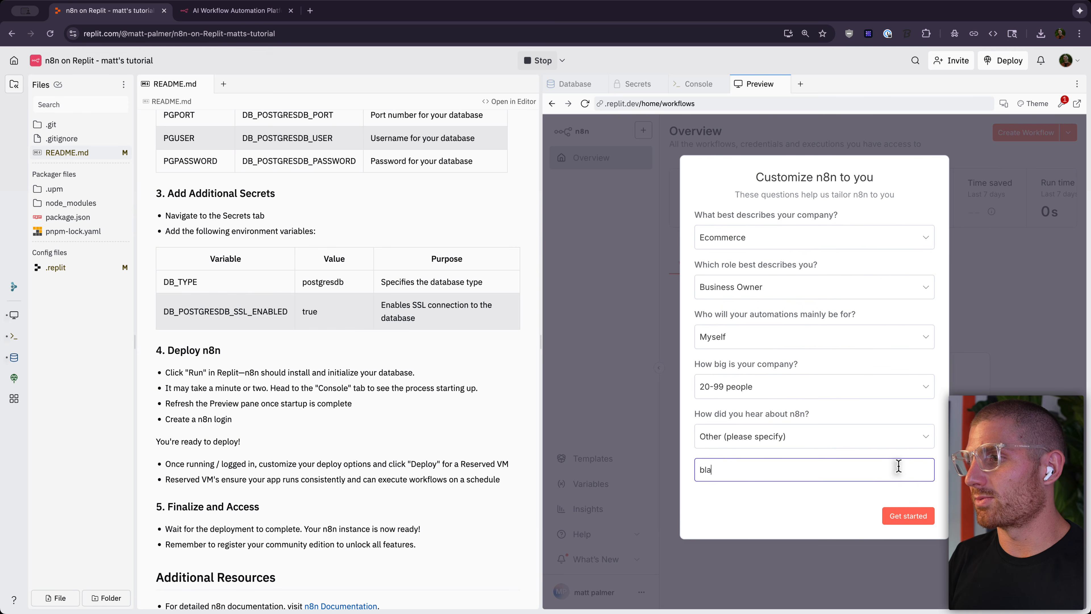
text(h blah)
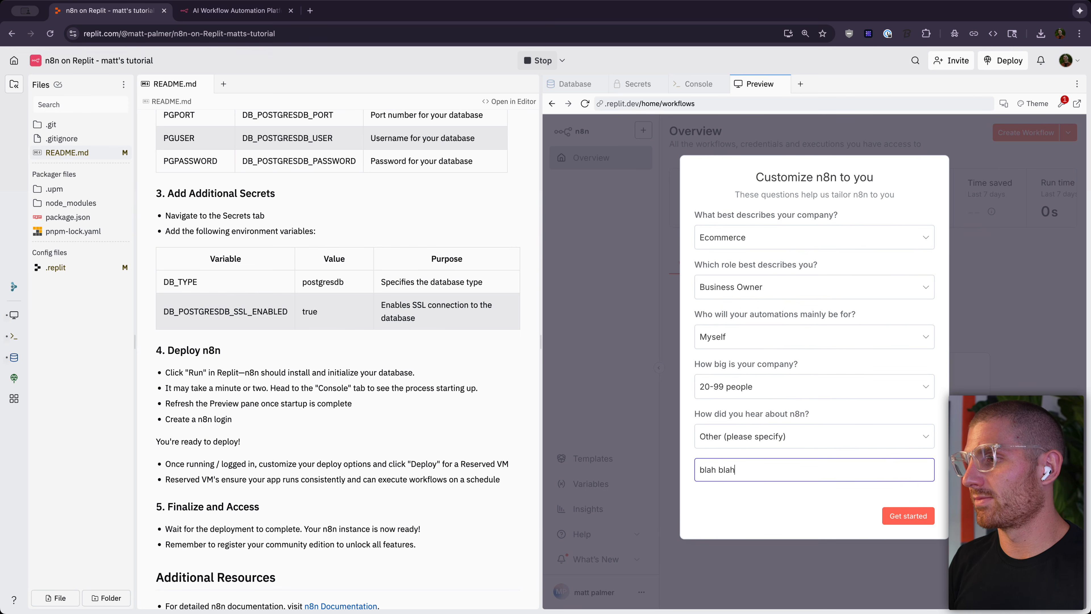
click(910, 516)
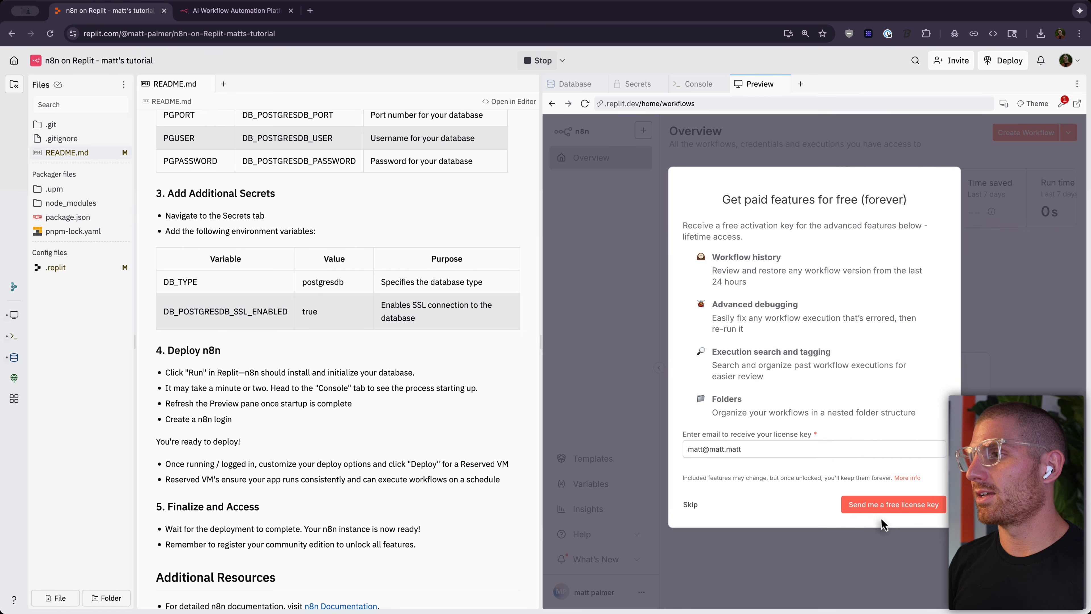
click(774, 447)
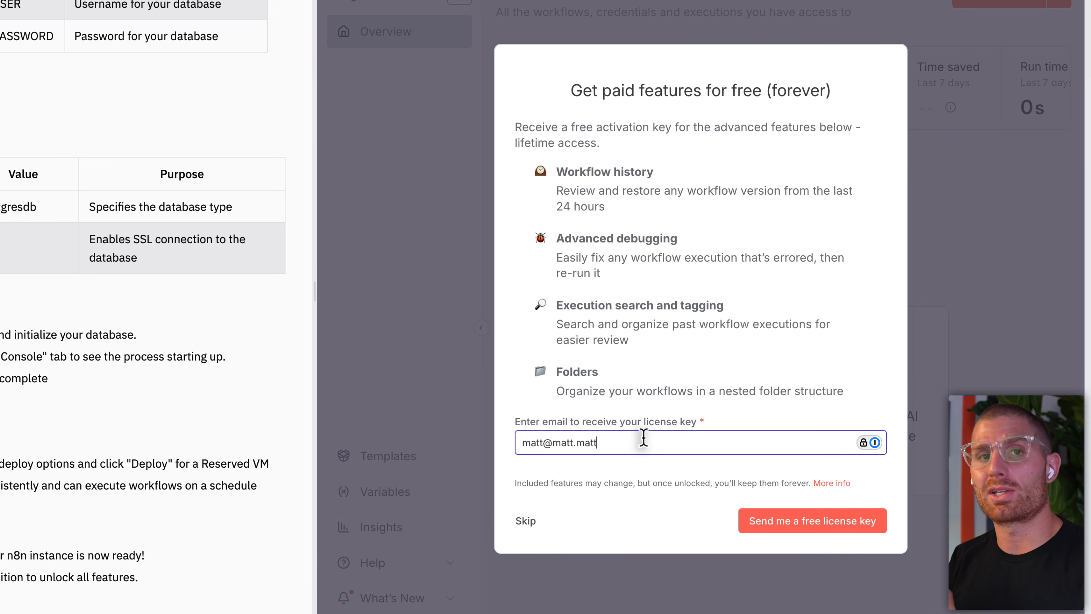
click(768, 520)
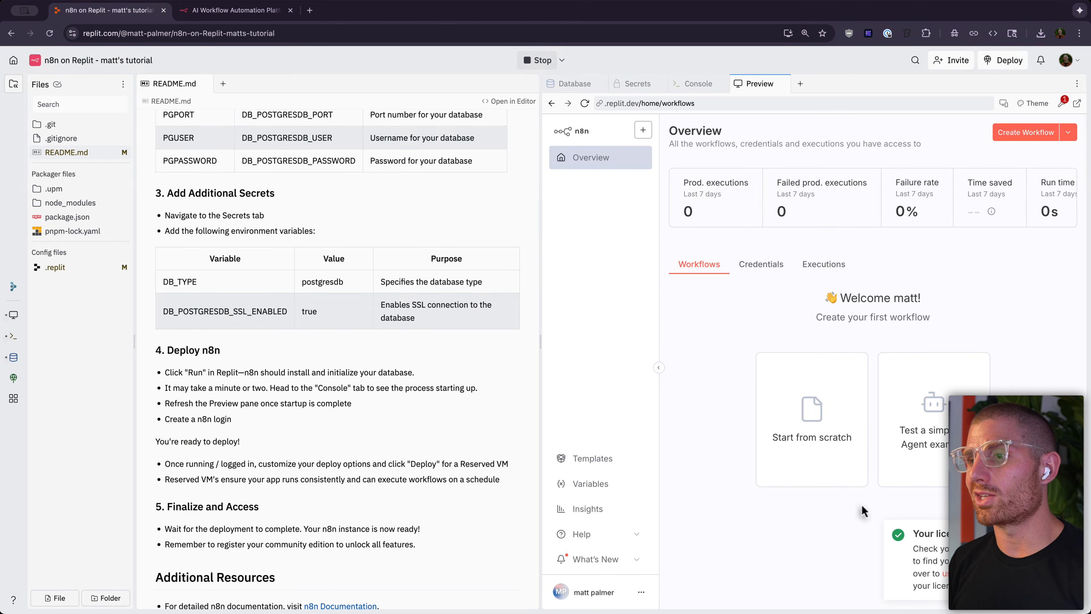
Step: Visit n8n Settings and skip the unlock offer, then return to Overview and widen the preview pane
click(640, 591)
click(651, 547)
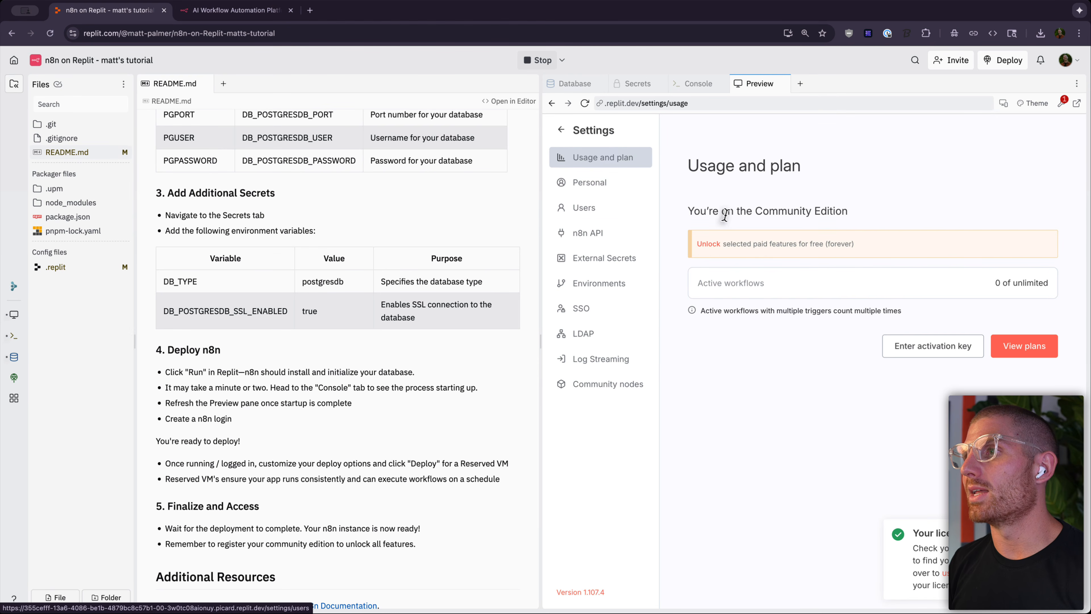
click(707, 245)
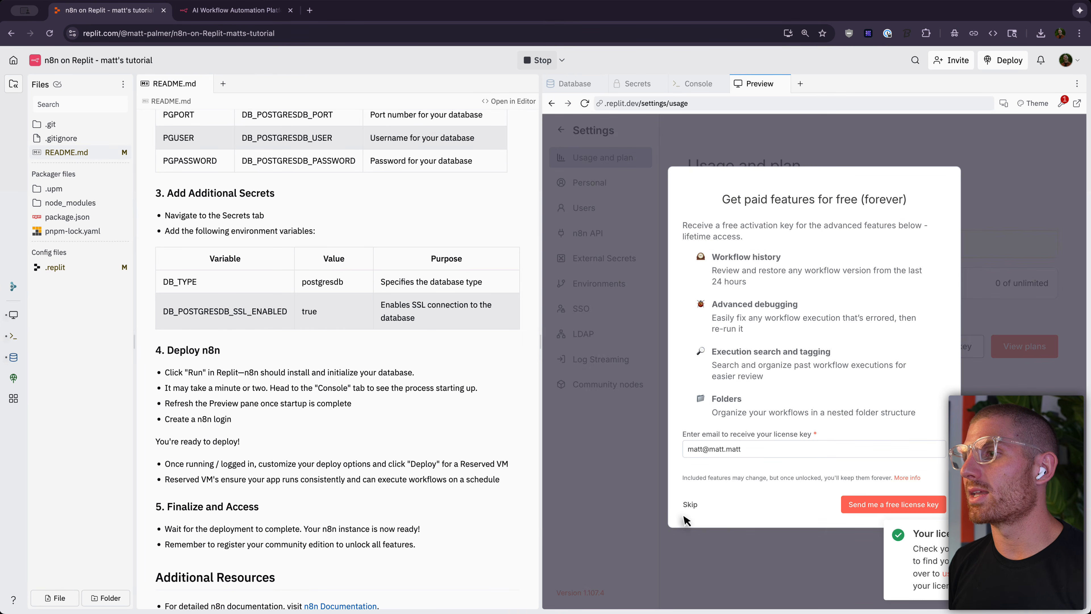
click(694, 507)
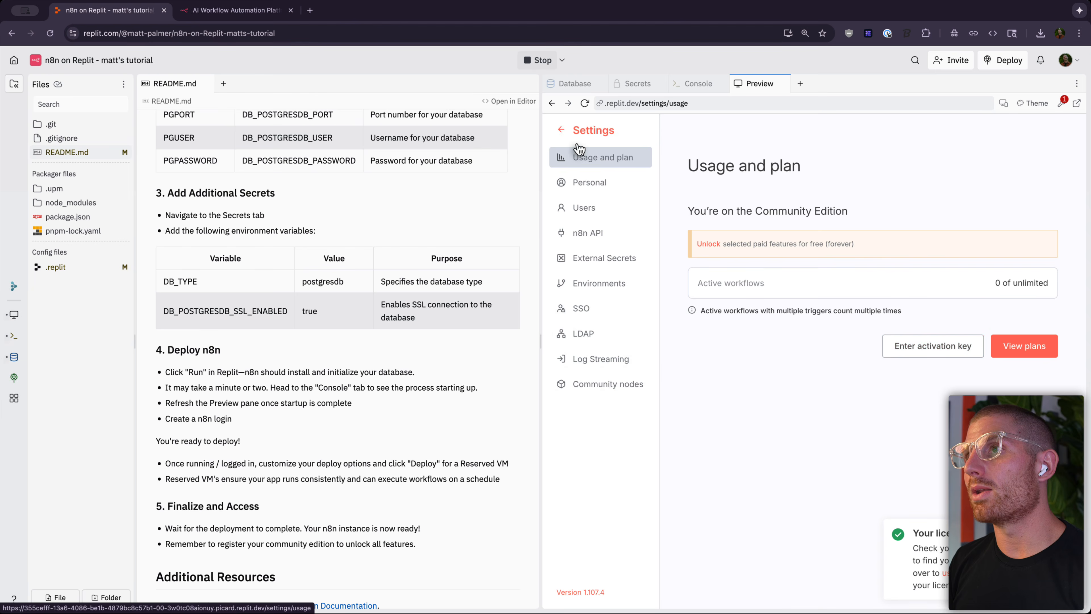
click(569, 133)
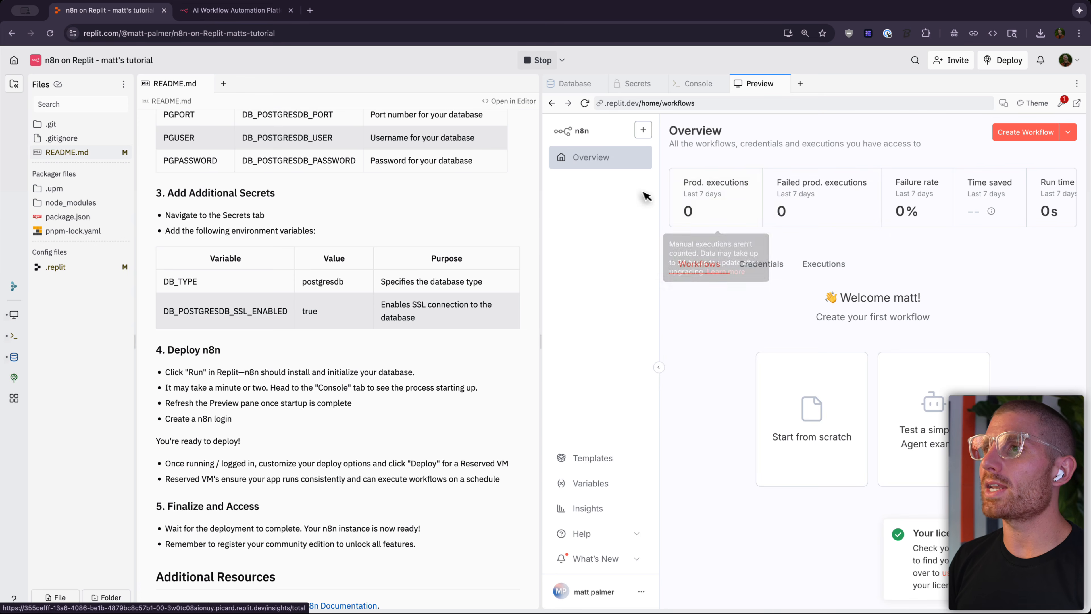
drag(540, 200, 391, 206)
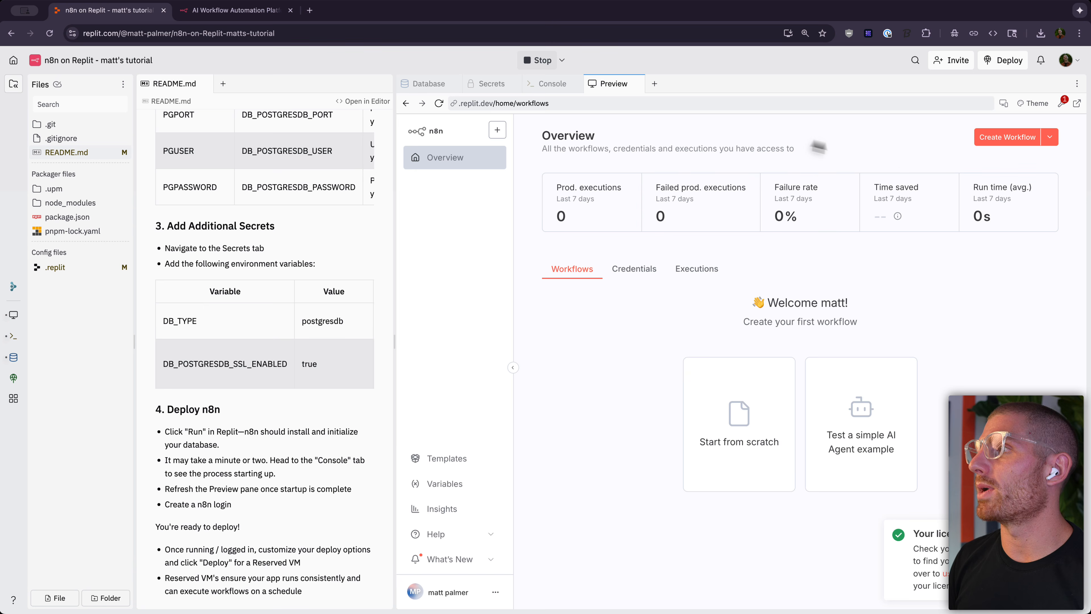
Step: Open the Deploy options as a Deployments tab, then switch back to the n8n preview
click(989, 68)
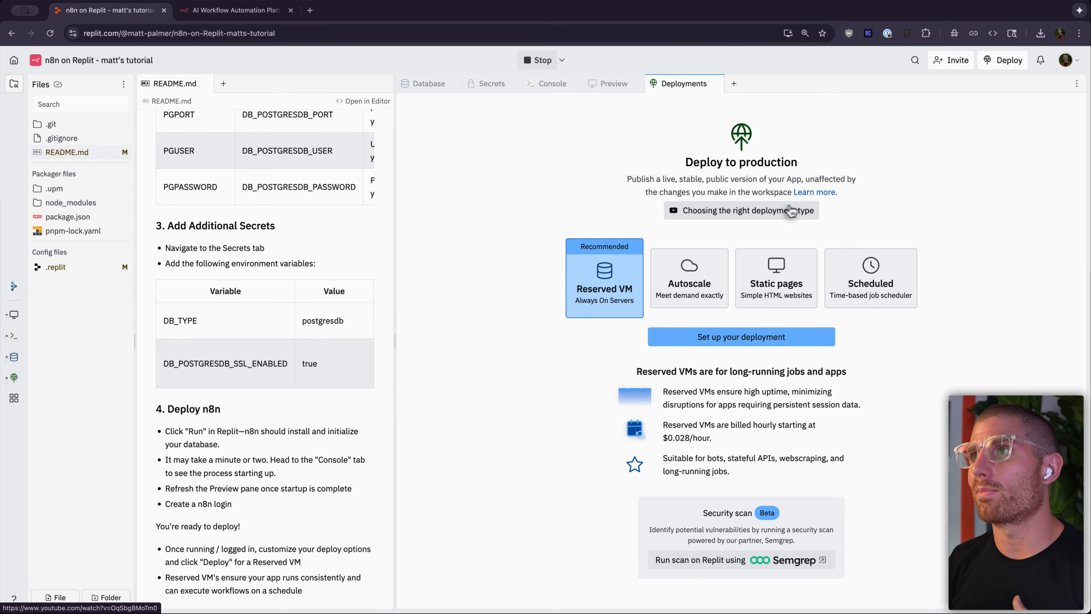
click(615, 84)
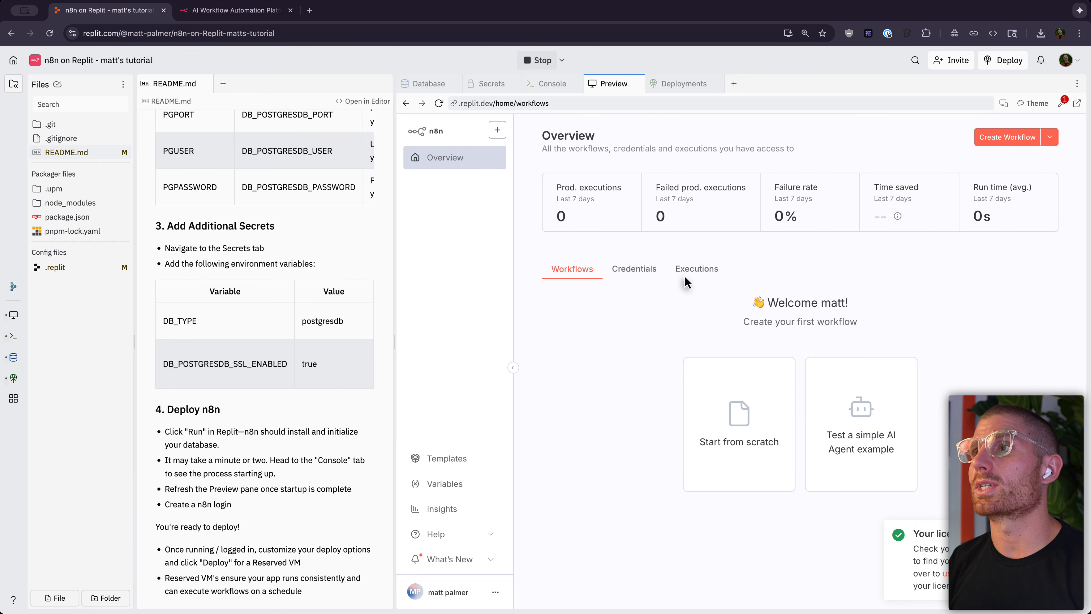
Step: Switch to the Deployments tab showing Reserved VM, Autoscale, Static pages and Scheduled options
click(666, 86)
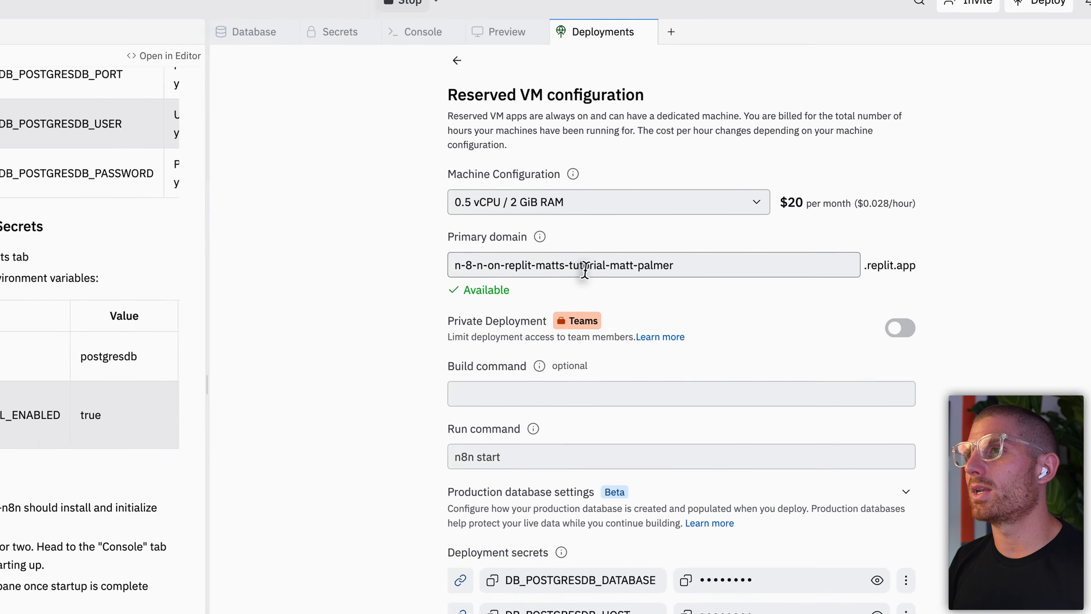
Step: Set the primary domain to n8n-matt-test and, after trying larger machines, keep 0.5 vCPU / 2 GiB RAM
triple_click(585, 270)
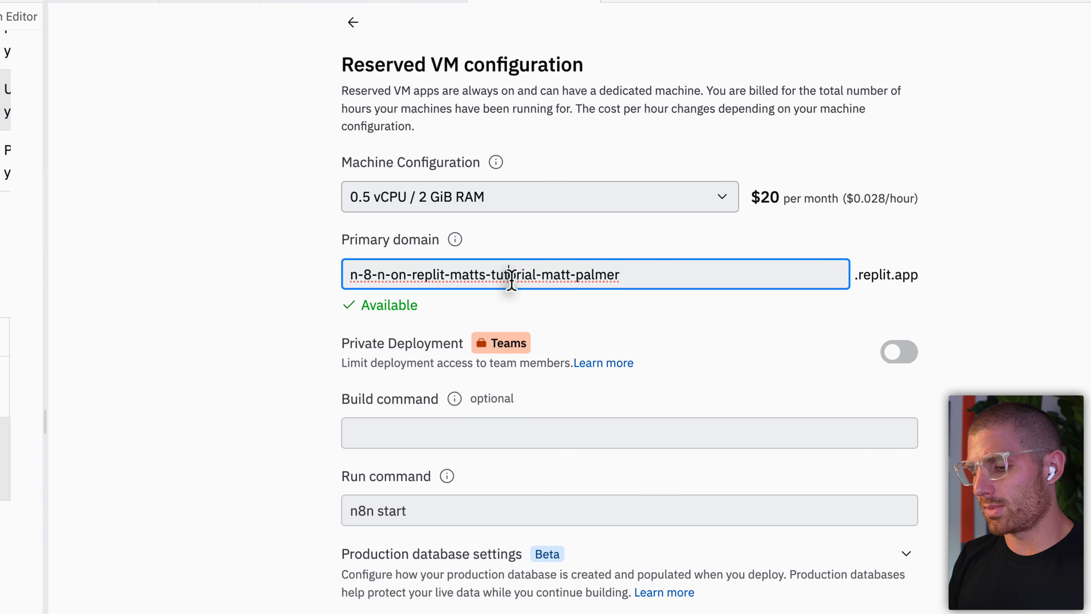
text(n8n-matt-test)
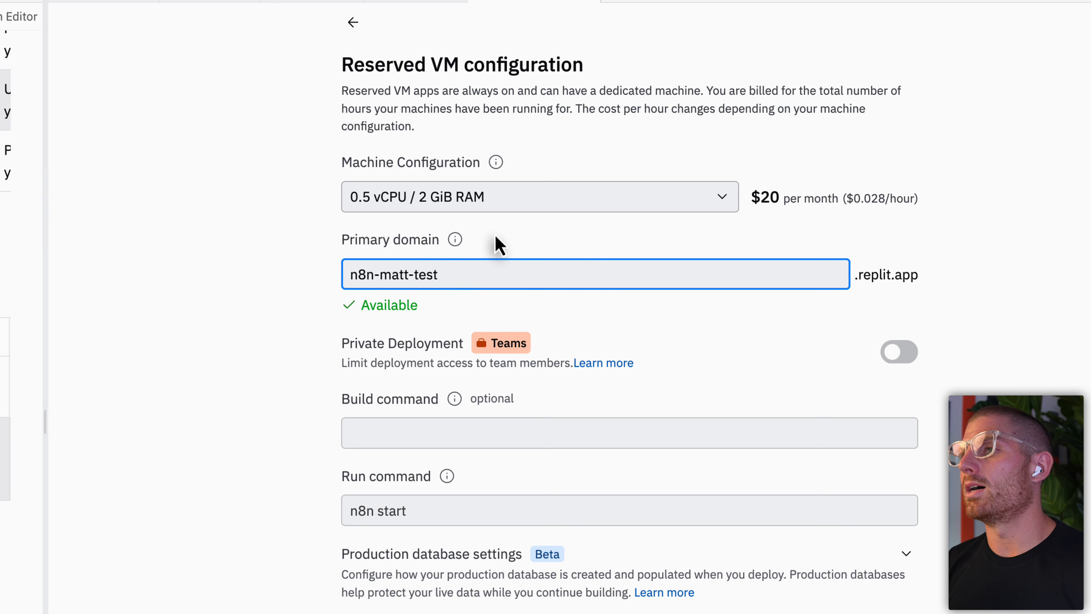
click(541, 207)
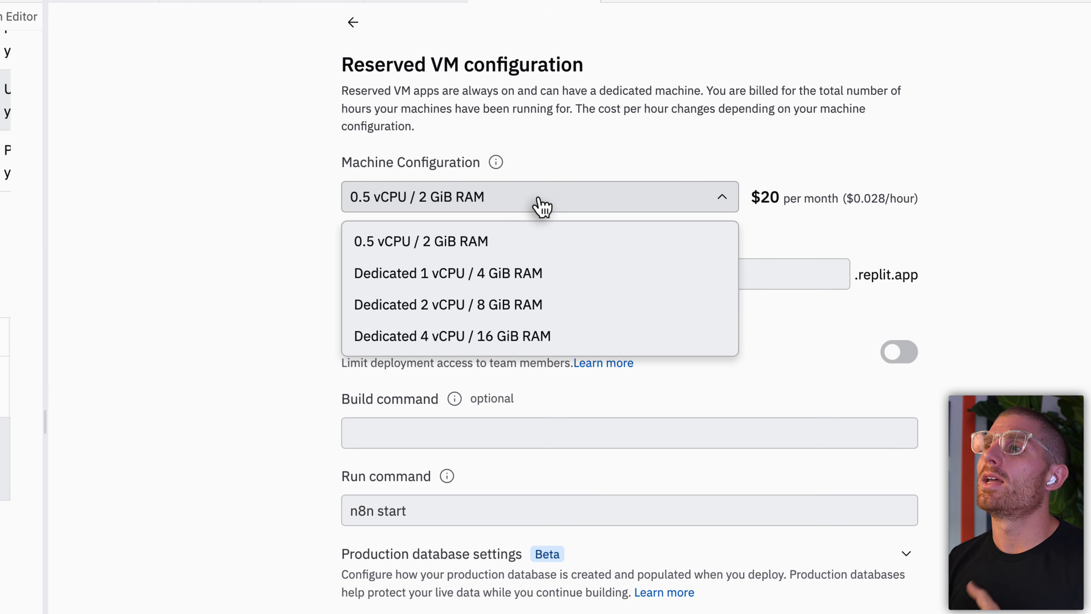
click(537, 253)
click(573, 211)
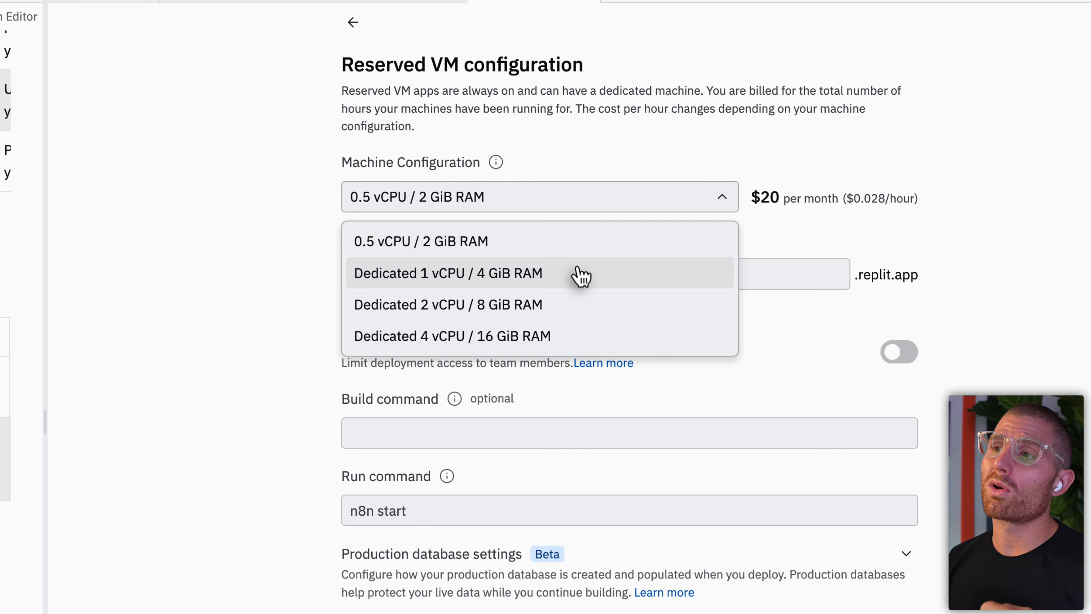
click(576, 336)
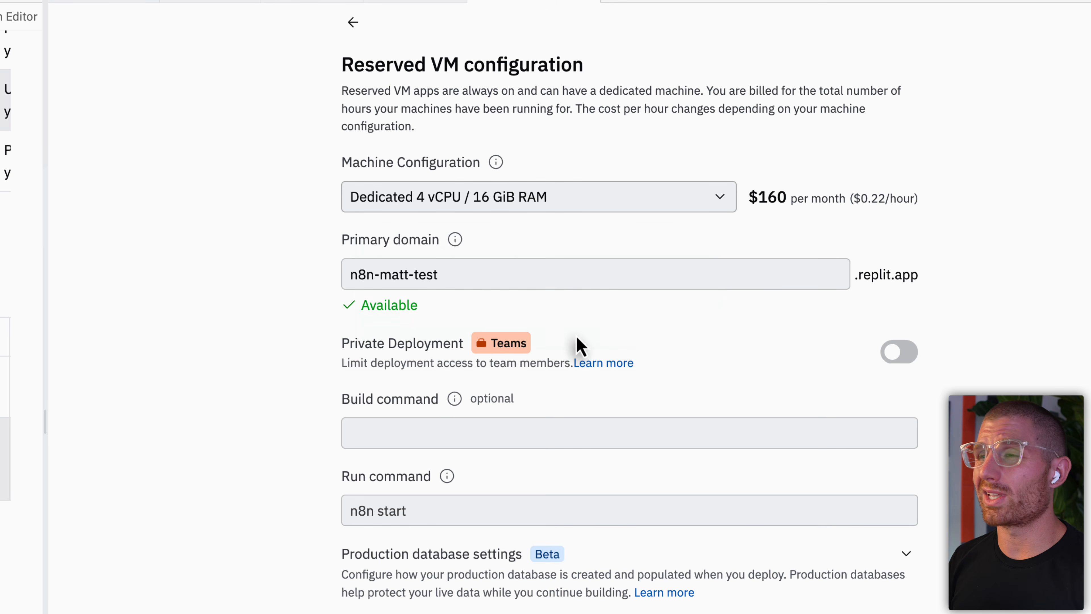
click(616, 219)
click(609, 306)
click(623, 206)
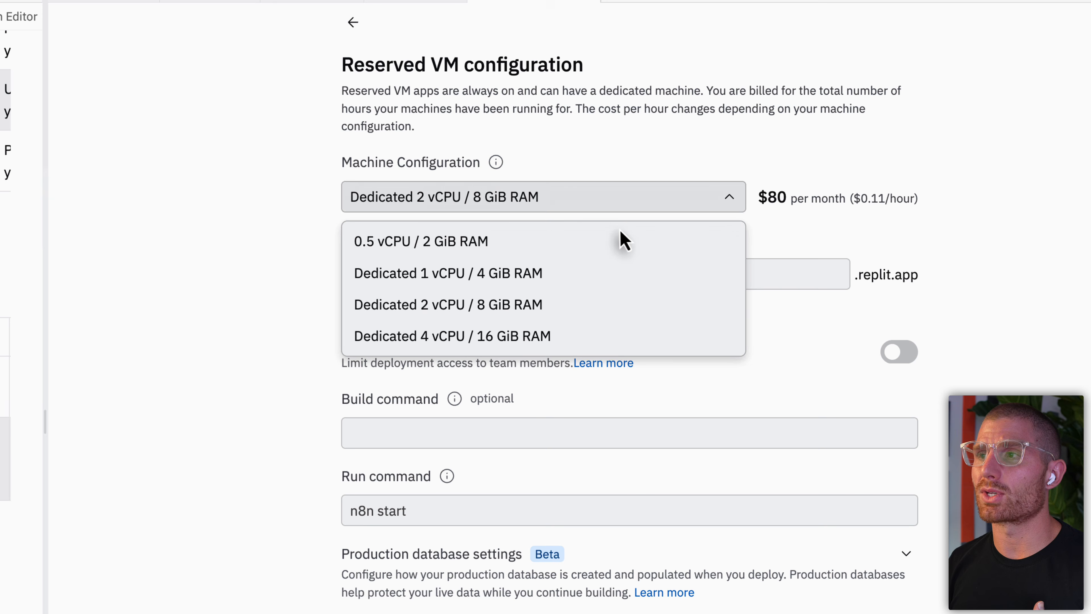
click(601, 343)
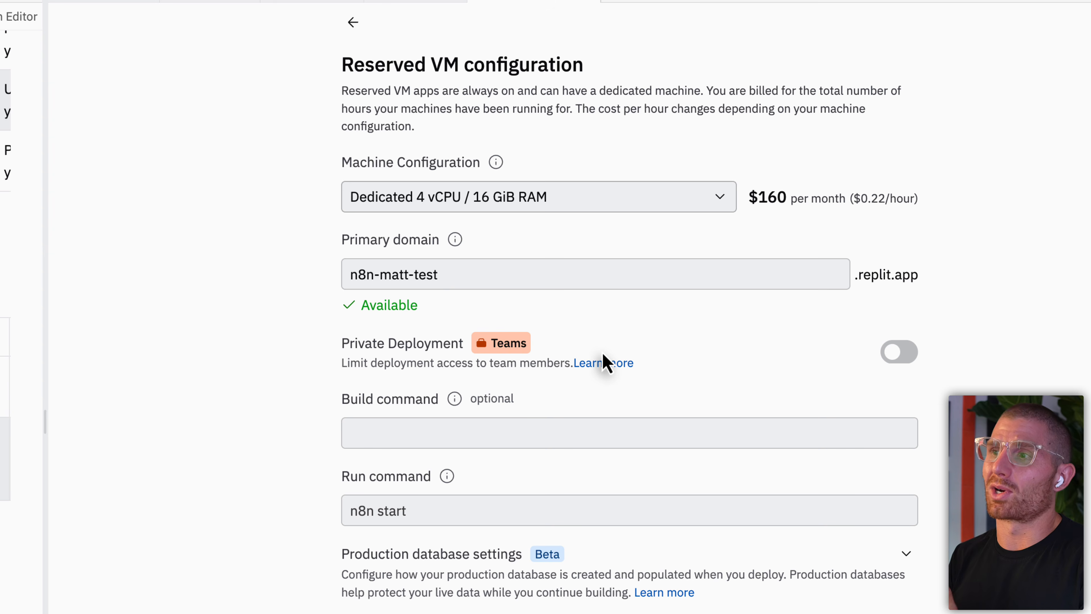
click(650, 209)
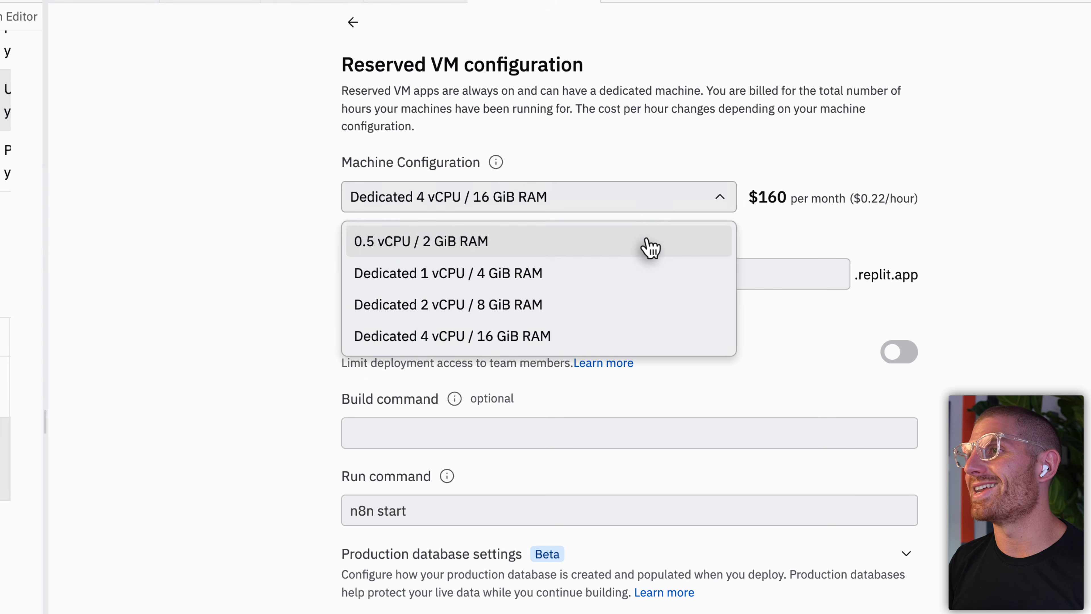
click(650, 242)
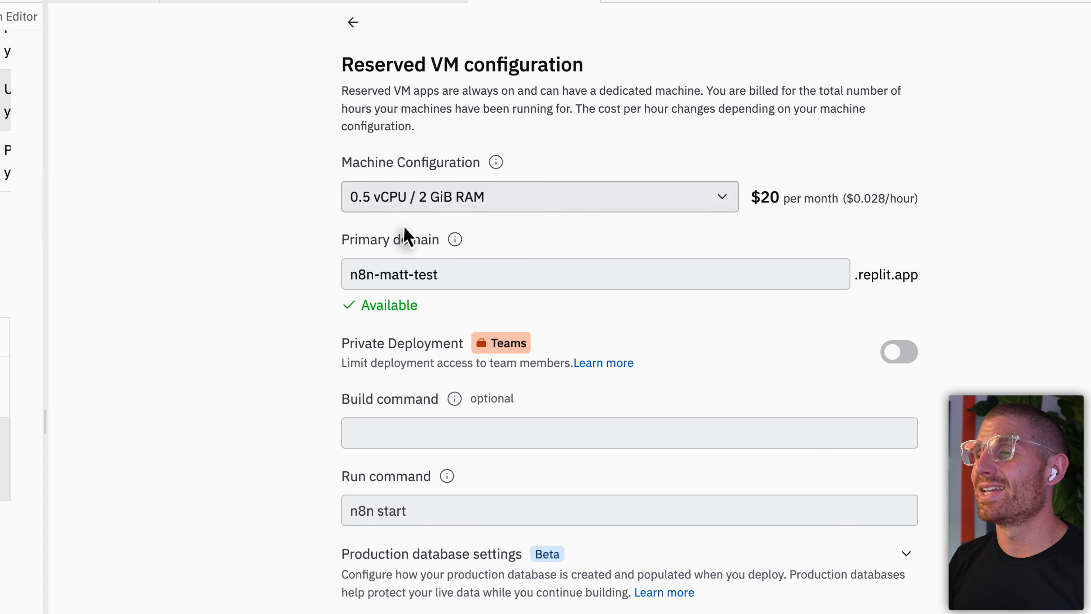
Step: Scroll to the bottom and launch the Reserved VM deployment
scroll(267, 373, down, 2)
scroll(267, 372, down, 3)
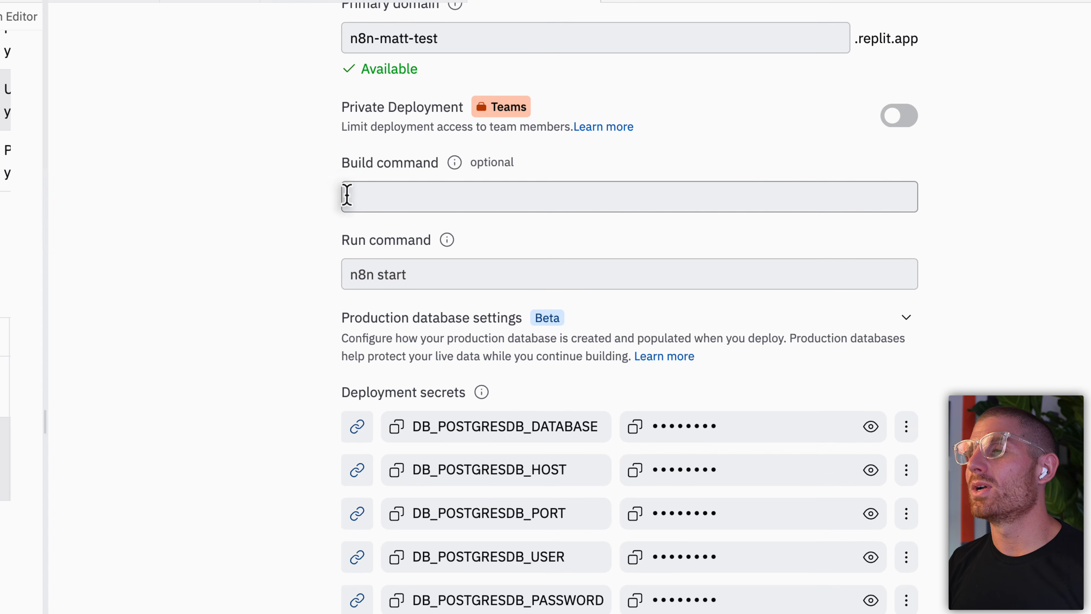
scroll(296, 496, down, 1)
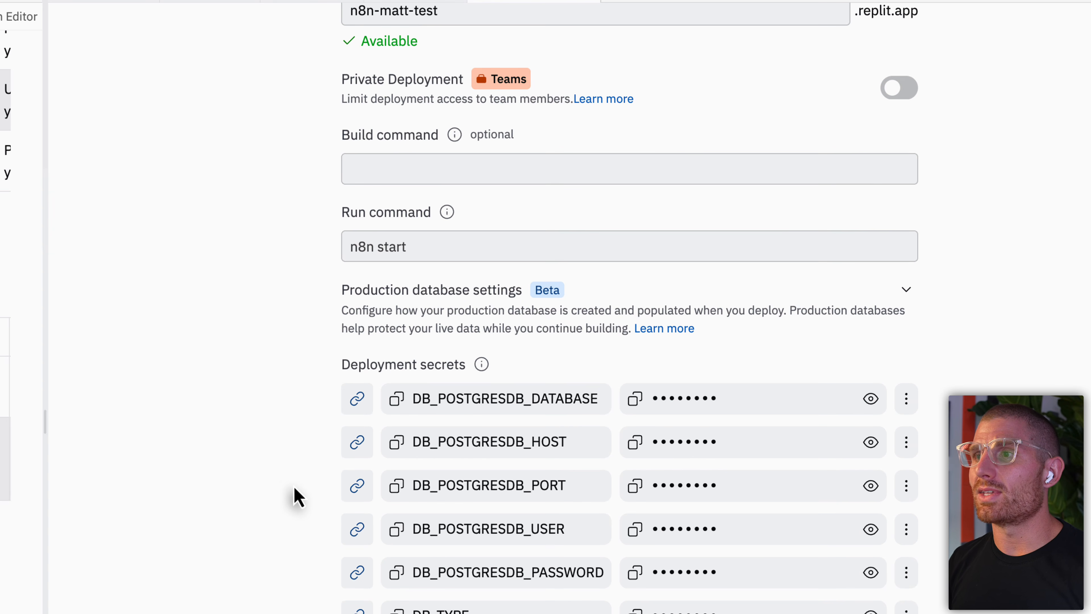
scroll(296, 497, down, 1)
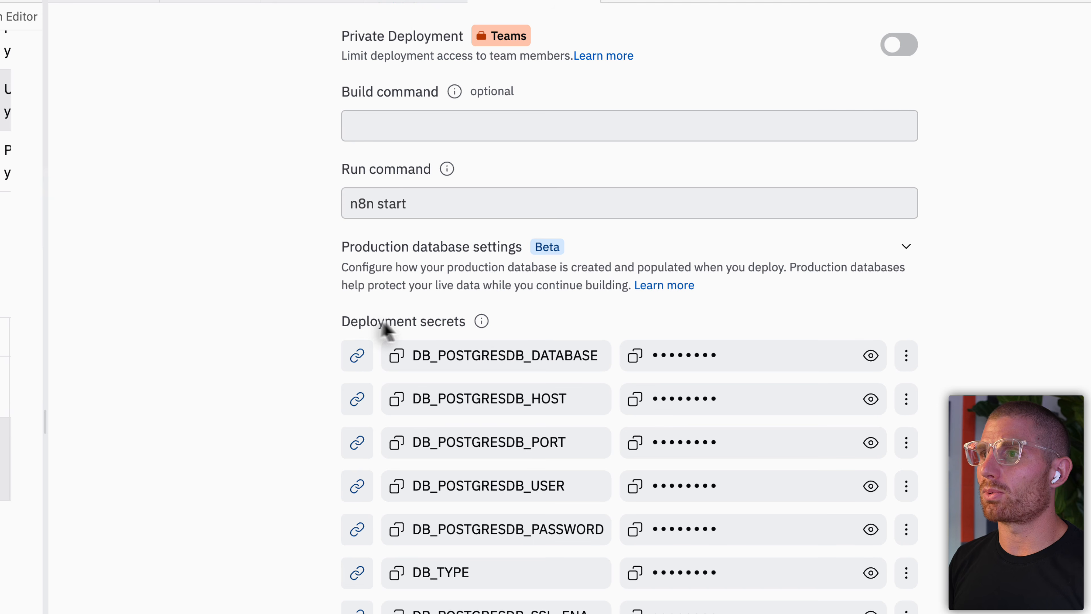
scroll(429, 215, down, 5)
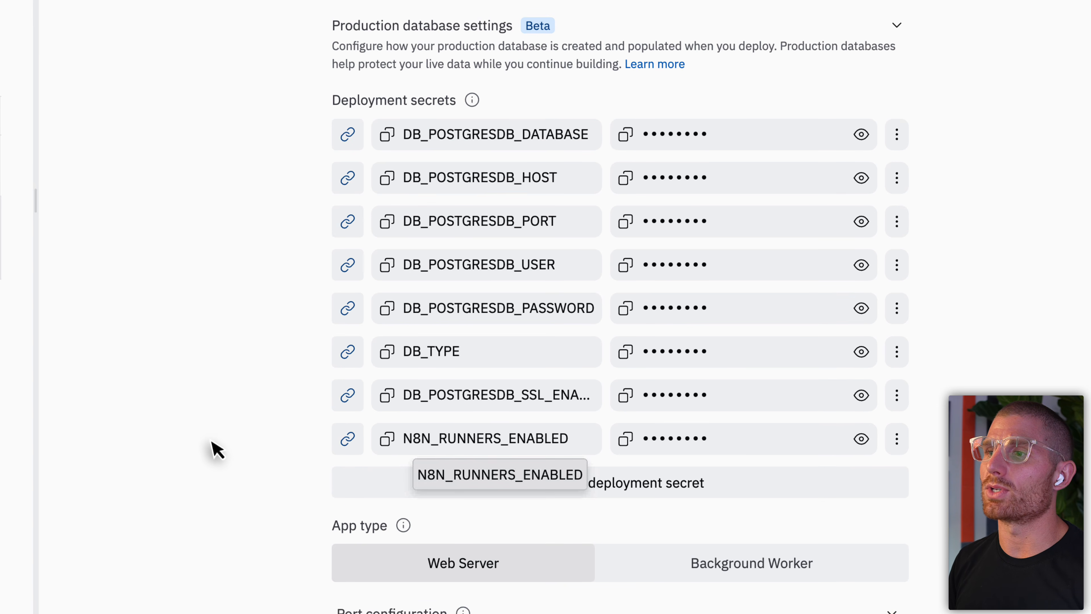
scroll(211, 448, down, 4)
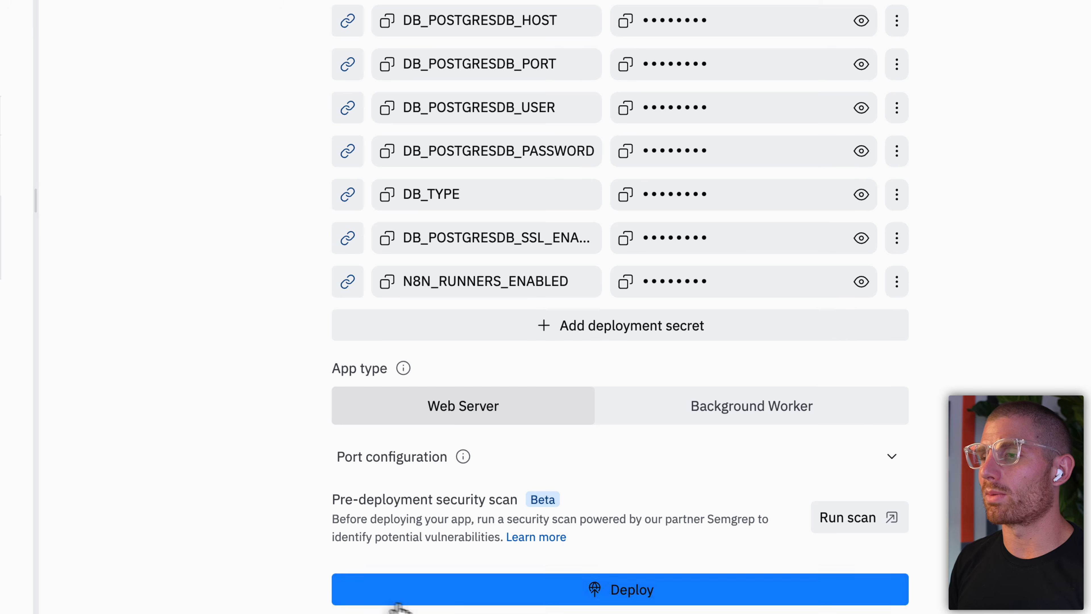
click(450, 599)
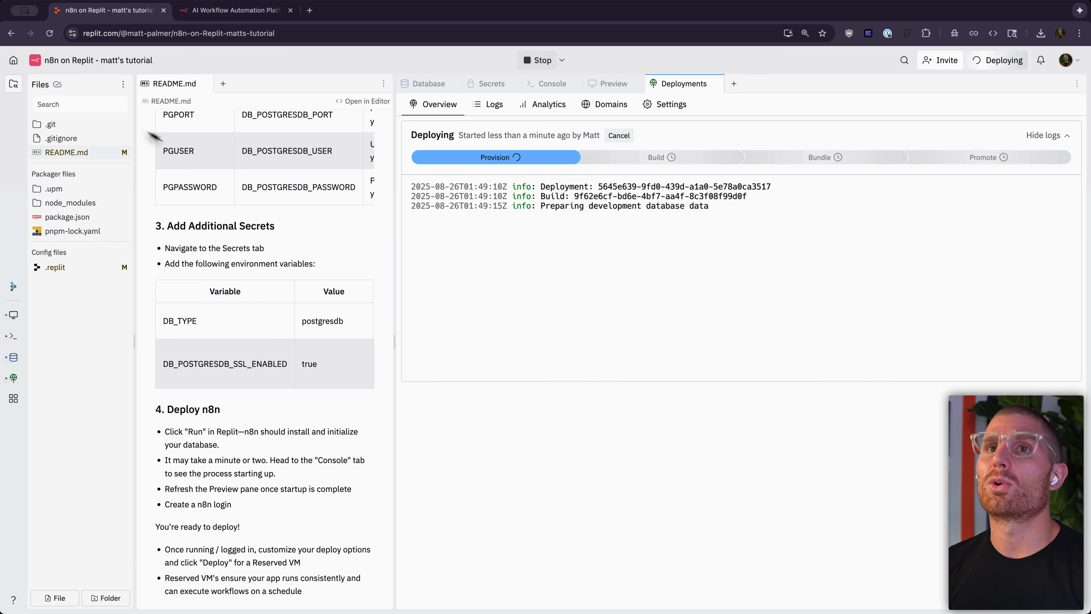
Step: Collapse the Files panel and drag the divider left to widen the deployment logs pane
click(15, 86)
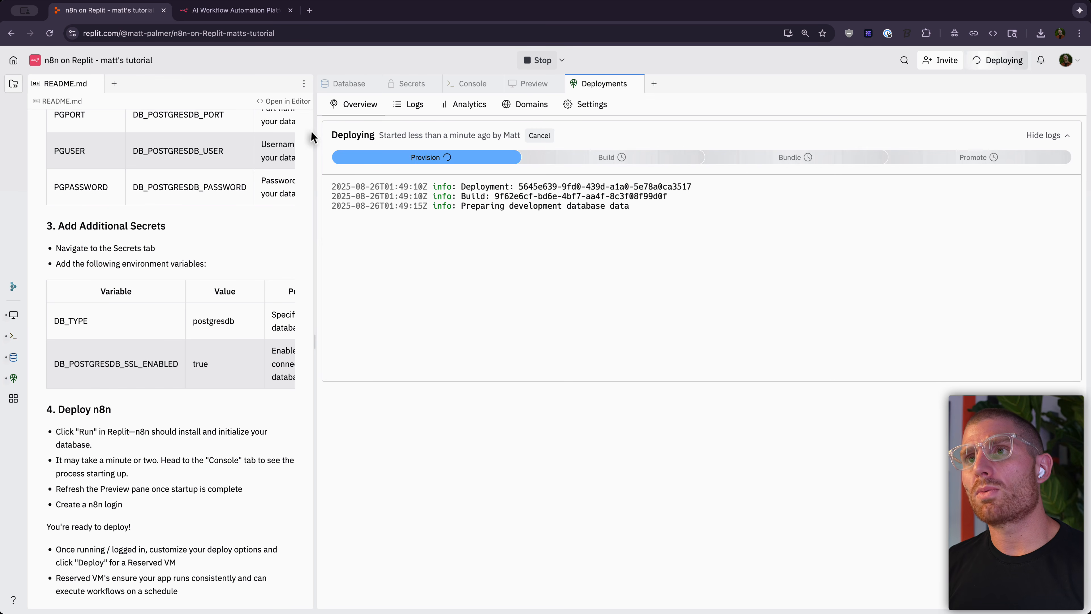
drag(315, 129, 294, 128)
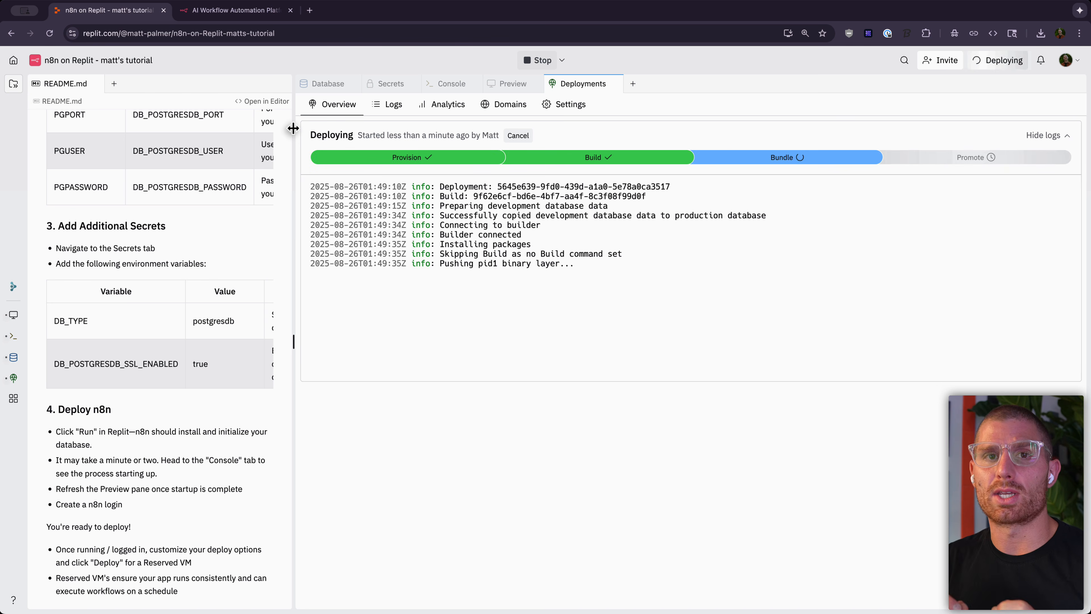
Step: Open the Database tool and browse the database dropdown, staying on Development
click(336, 84)
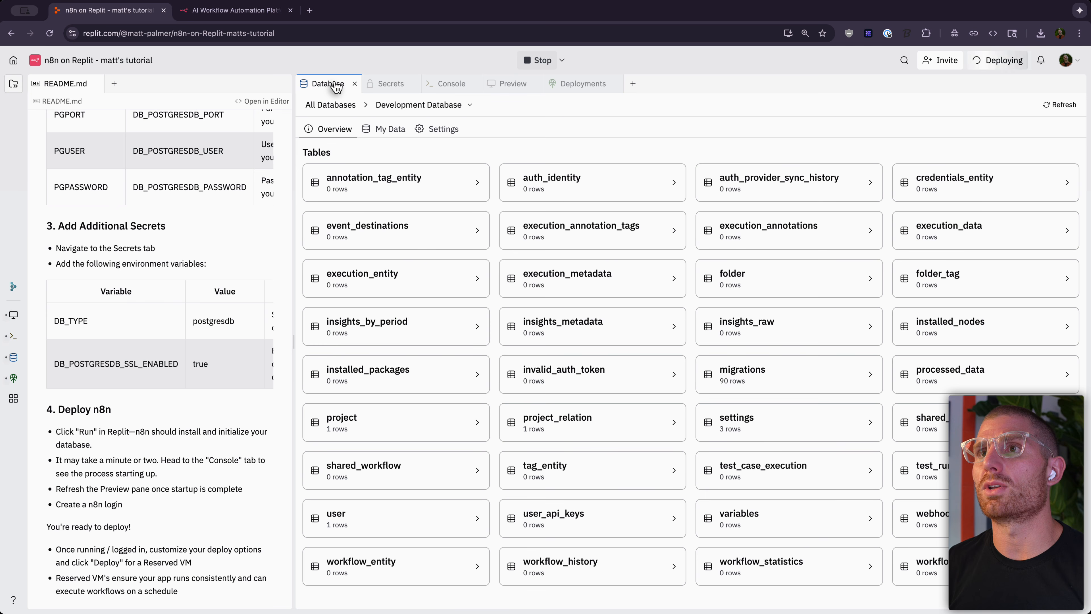
click(404, 108)
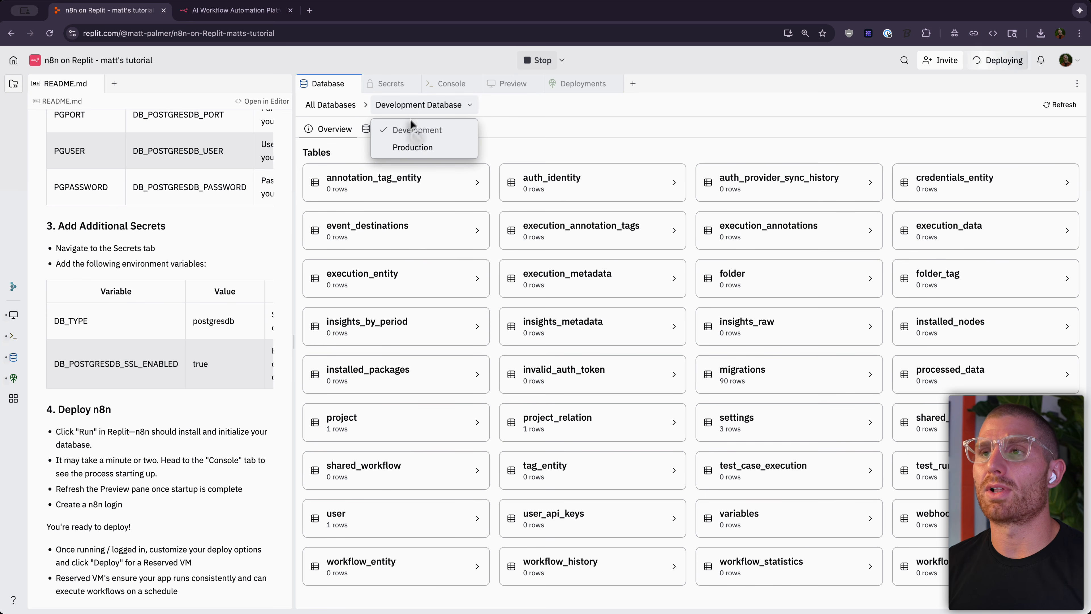
click(416, 109)
click(416, 109)
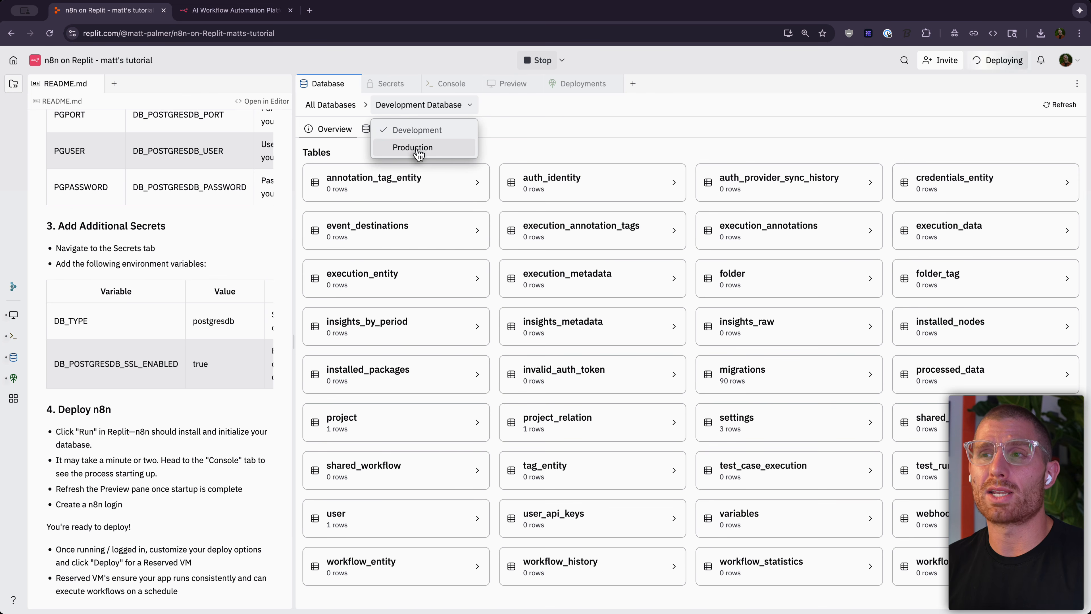
click(434, 115)
click(438, 104)
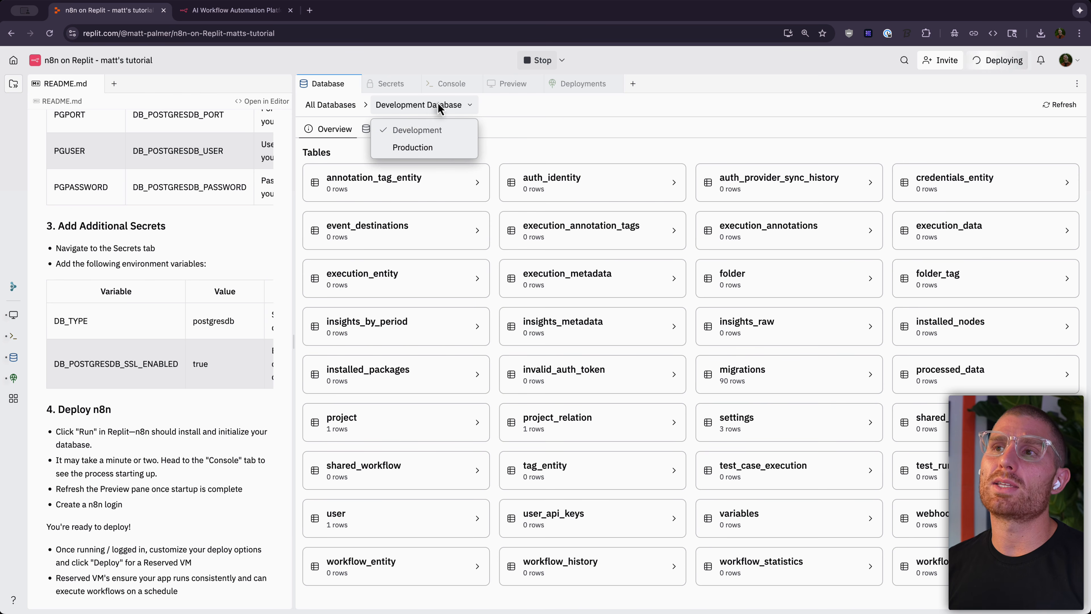
click(517, 122)
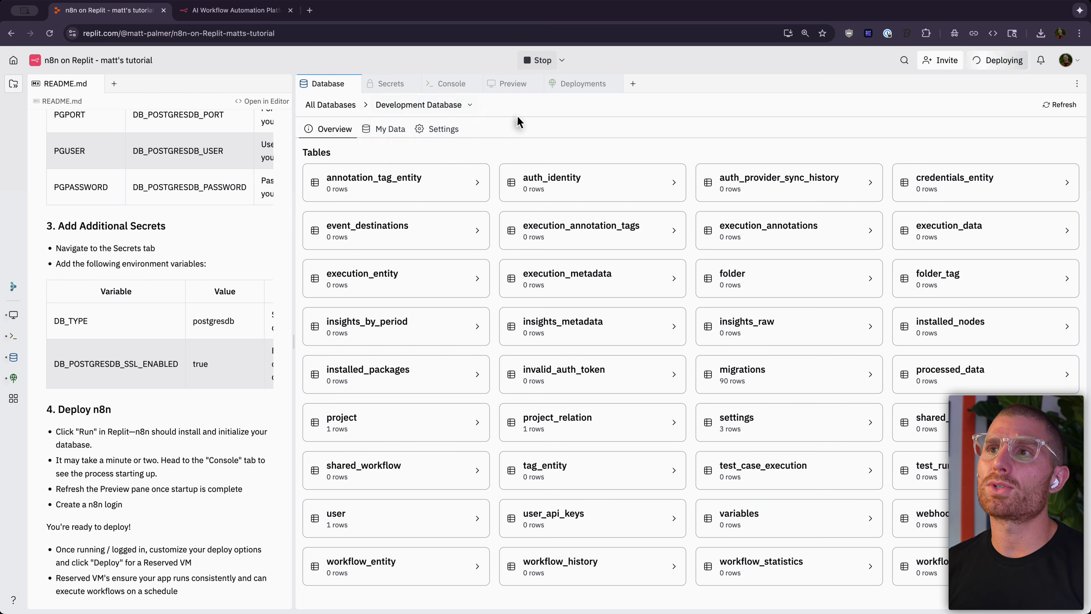
Step: Glance at Secrets, then switch the database to Production and open its Settings
click(387, 87)
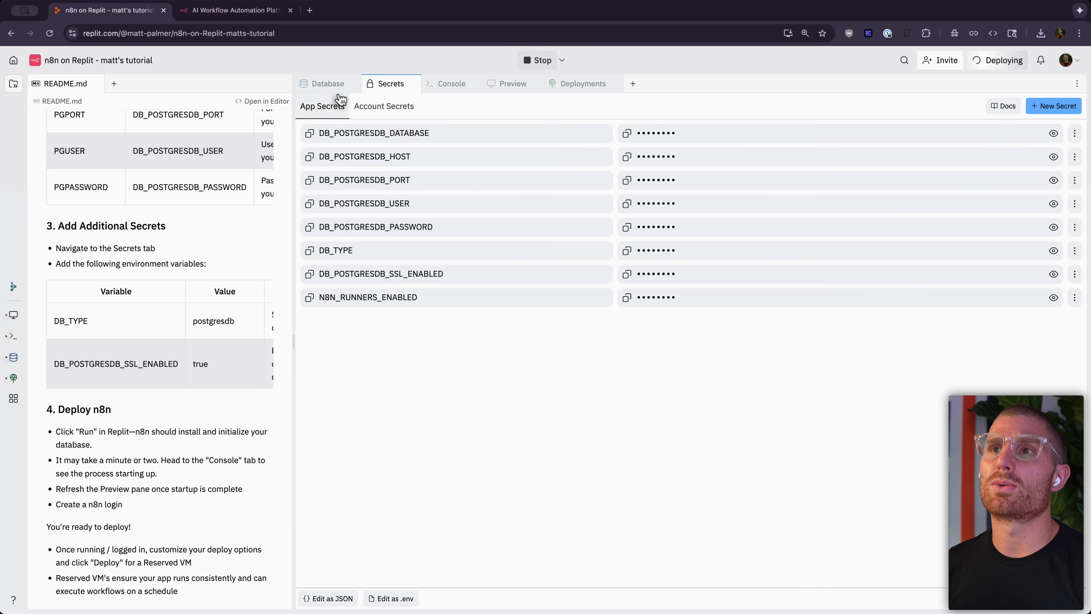
click(321, 83)
click(421, 107)
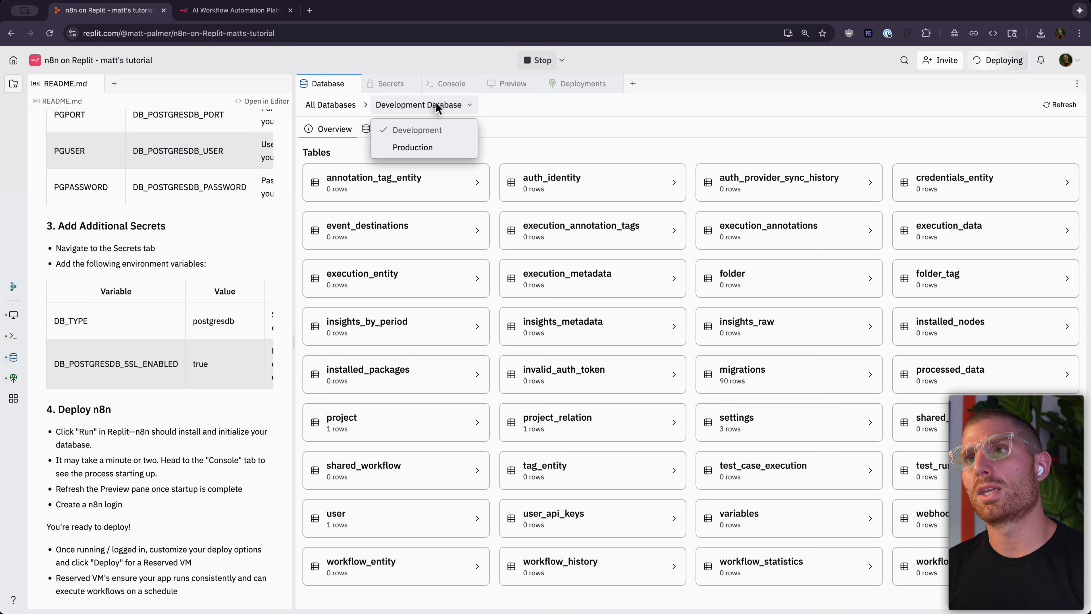
click(434, 149)
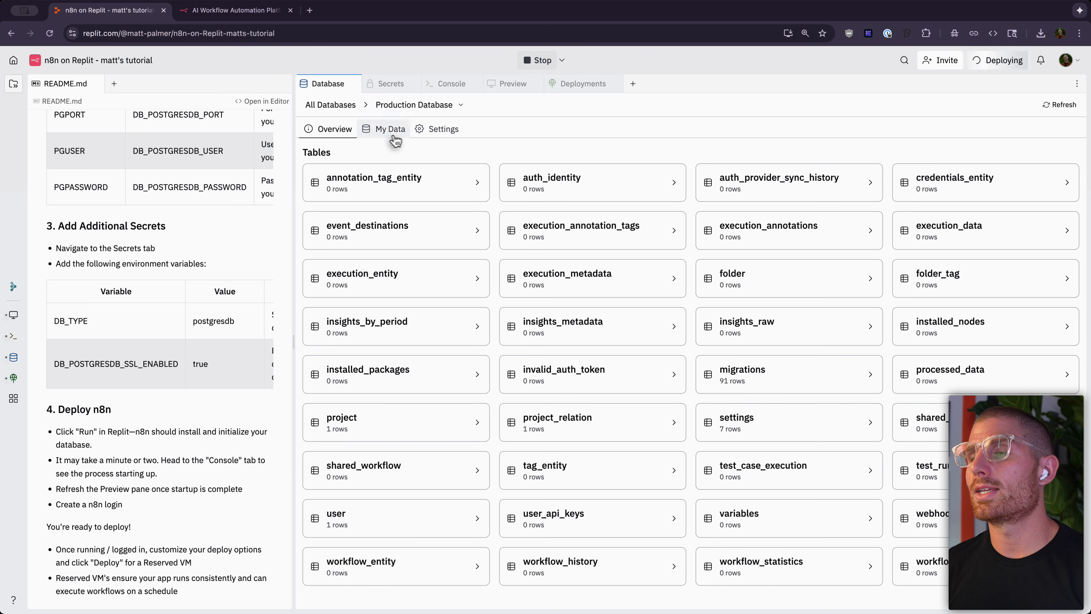
click(438, 131)
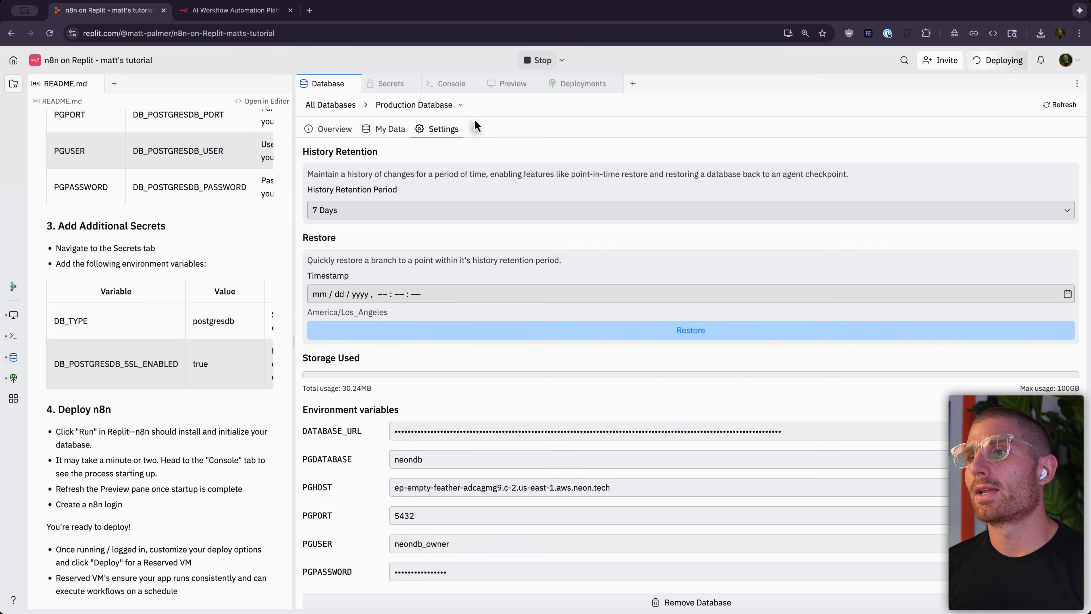
Step: Reveal the production DATABASE_URL and PGPASSWORD, then switch to the Development database's settings for comparison
scroll(466, 427, down, 1)
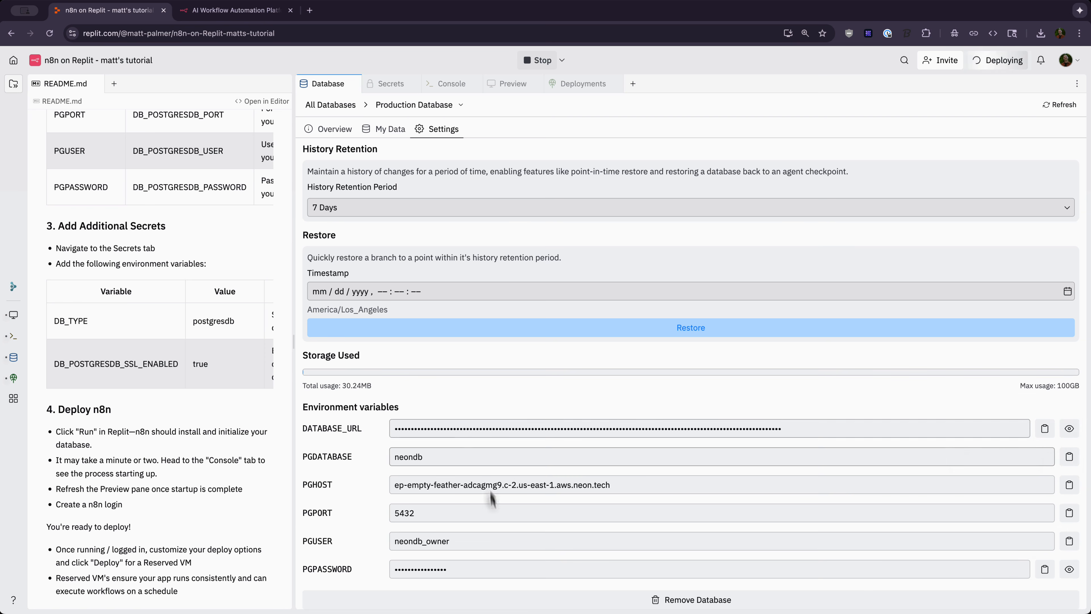
click(1069, 430)
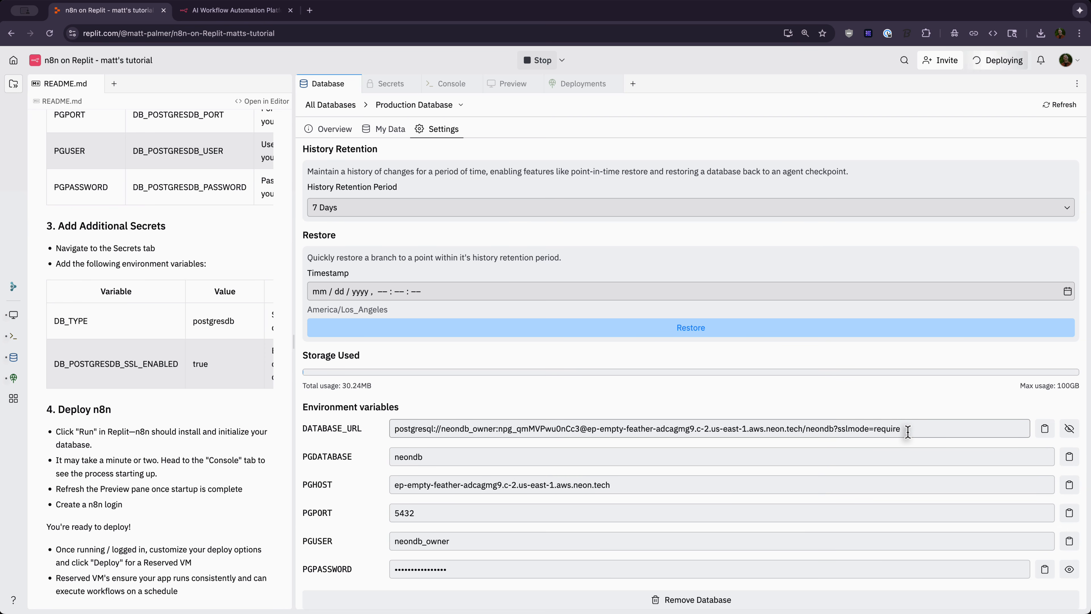
click(1070, 569)
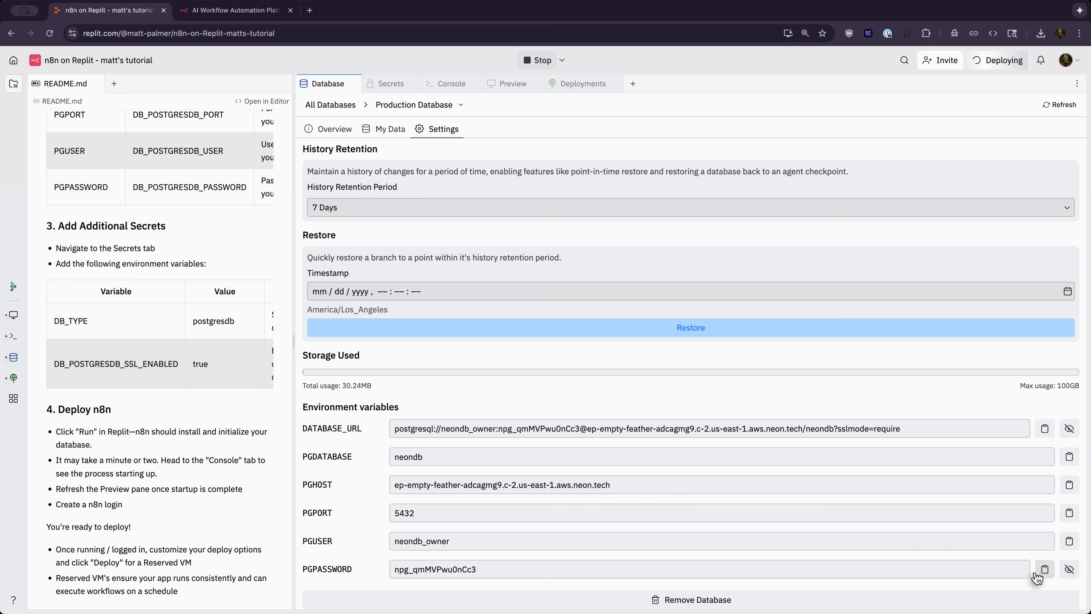
click(452, 107)
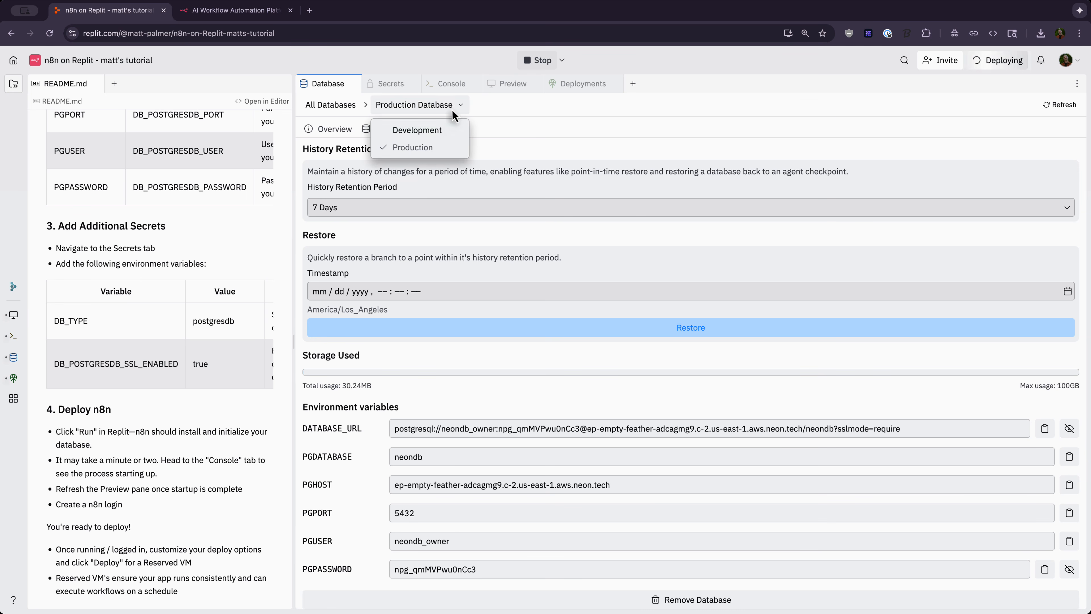
click(434, 131)
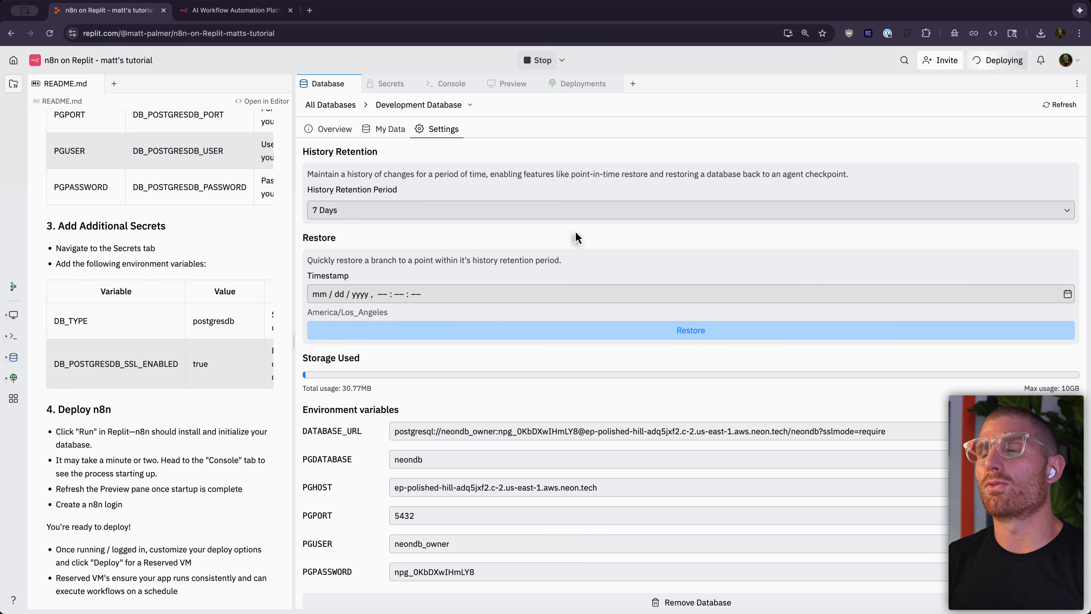
Step: Check deployment progress, switch back to Production, hide DATABASE_URL, and return to the deployment logs
click(584, 83)
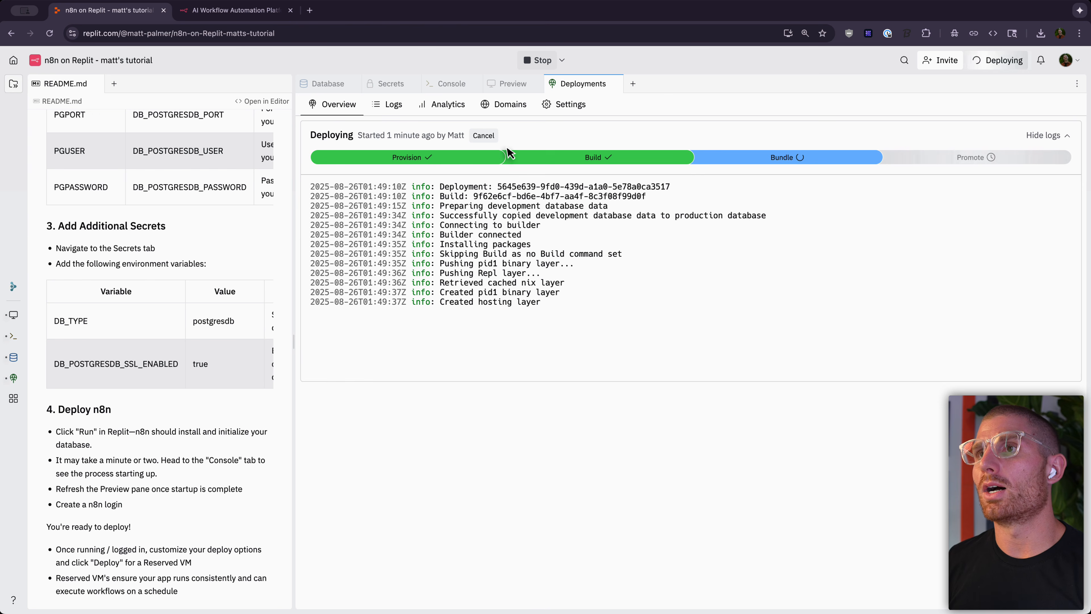
click(341, 85)
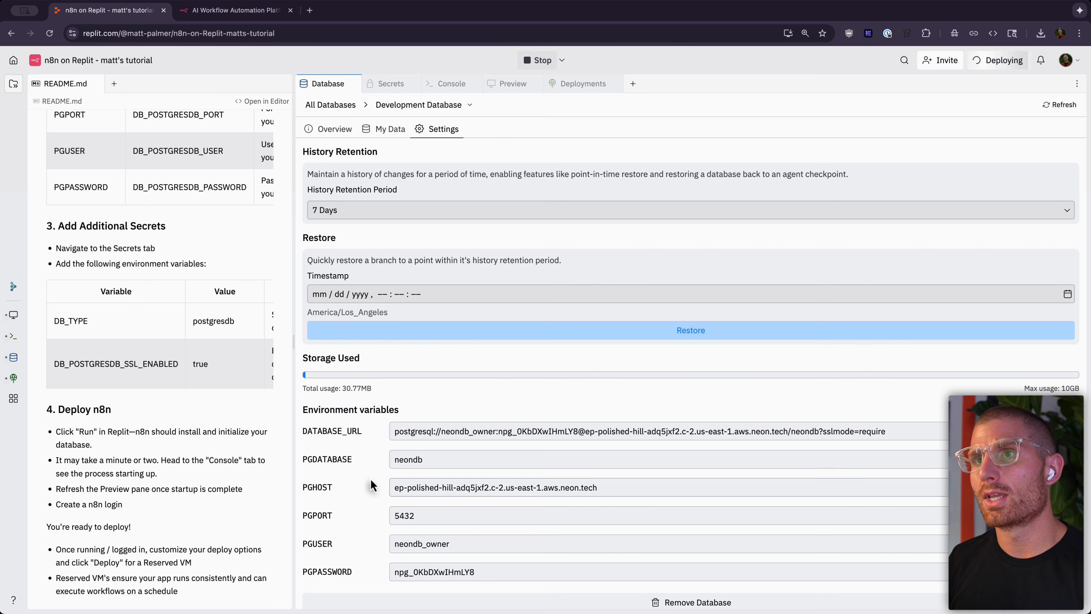
click(434, 106)
click(430, 148)
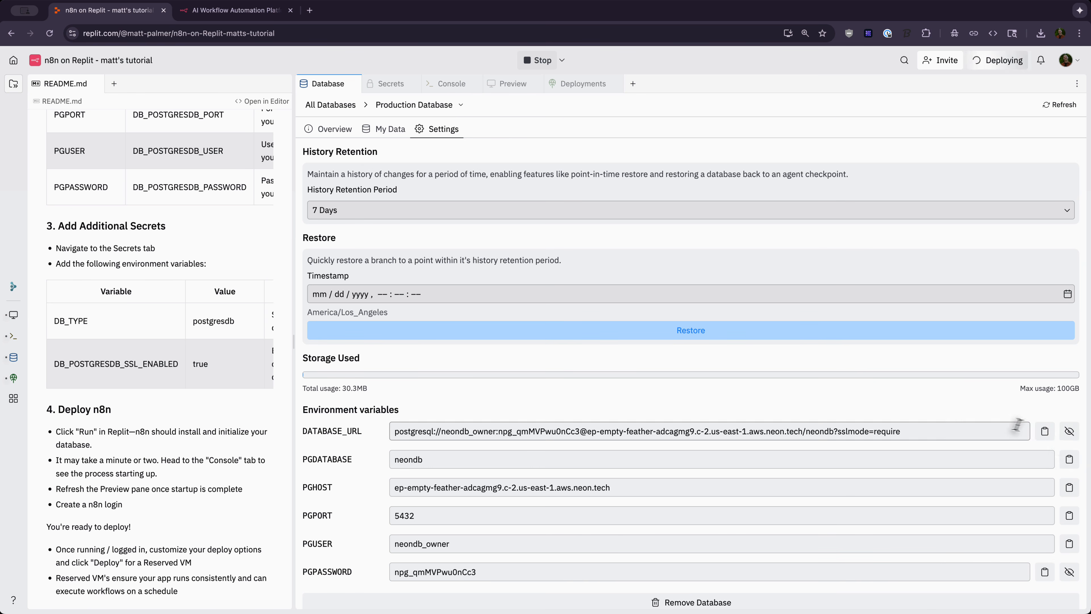
click(1069, 431)
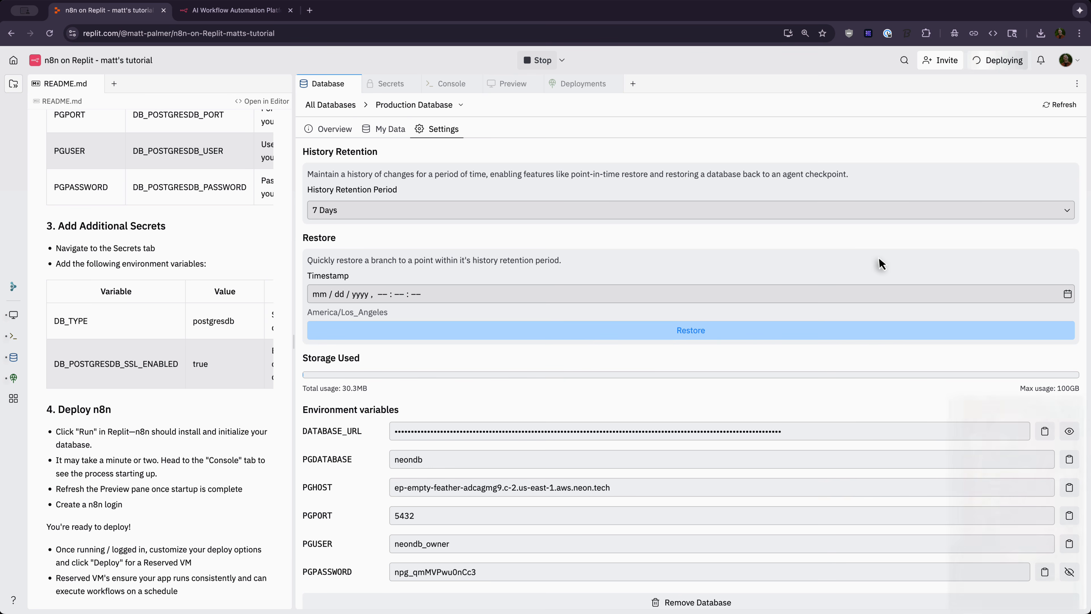
click(586, 90)
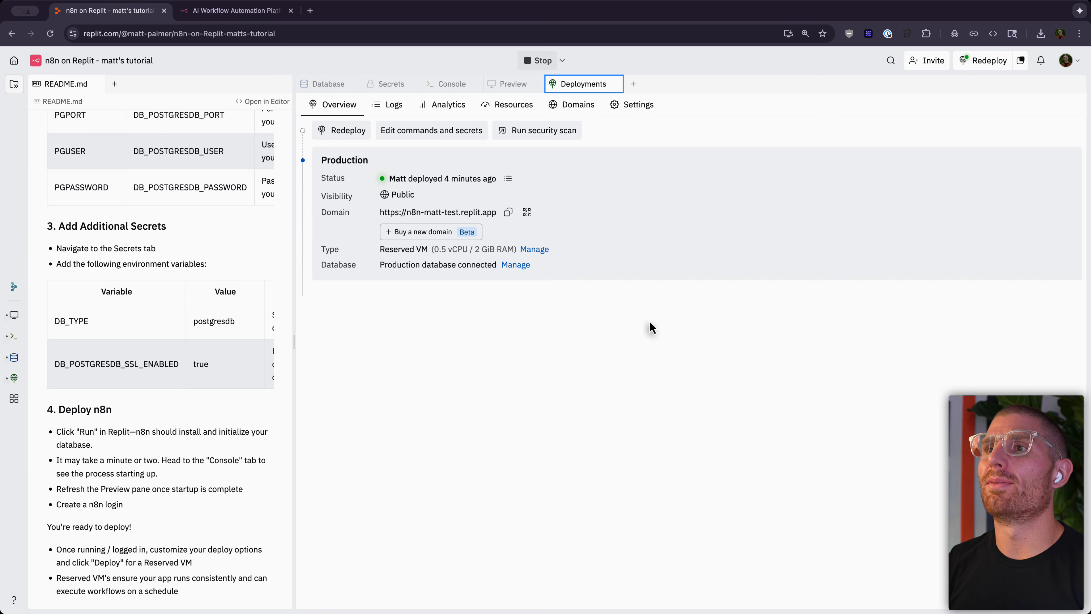
Step: Open the replit.app domain, see the Internal Server Error, then view the deployment's runtime logs
click(449, 217)
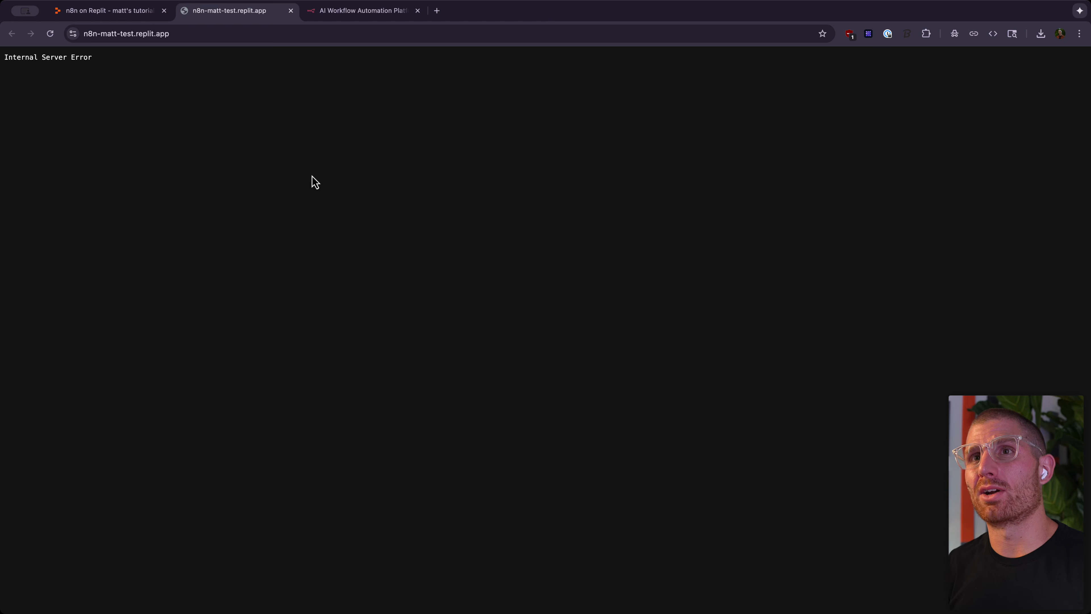
click(122, 12)
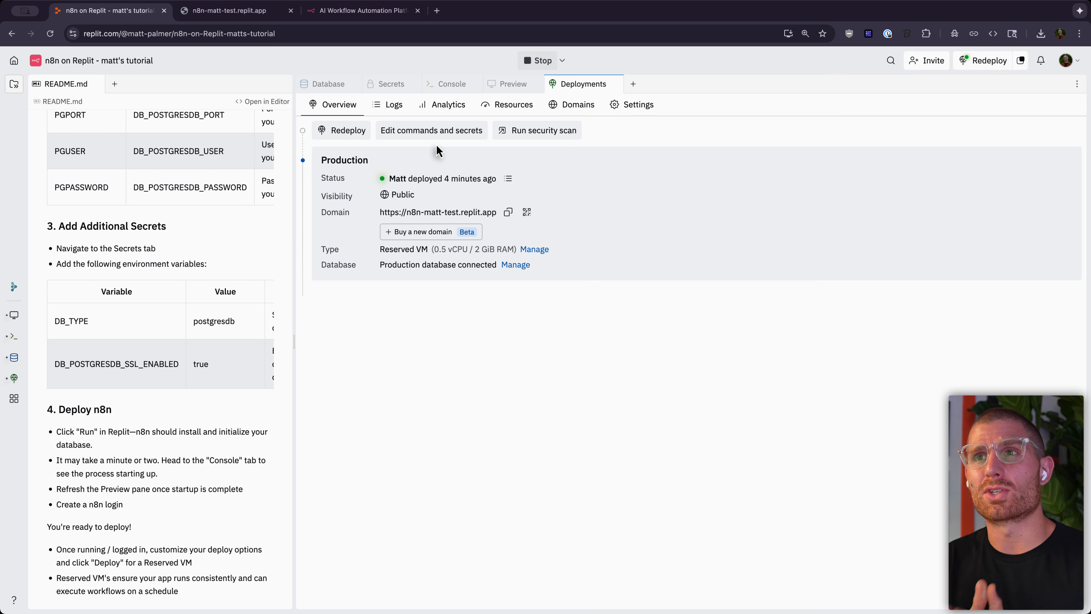
click(390, 113)
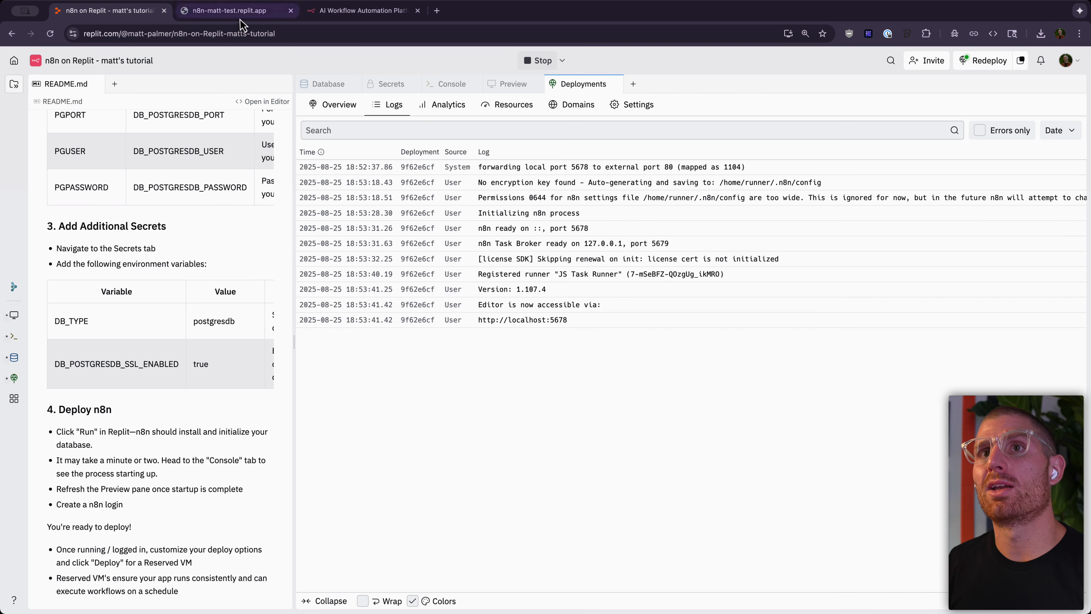
Step: Reload the n8n-matt-test.replit.app tab so it shows the n8n sign-in page instead of an error
click(232, 11)
click(50, 33)
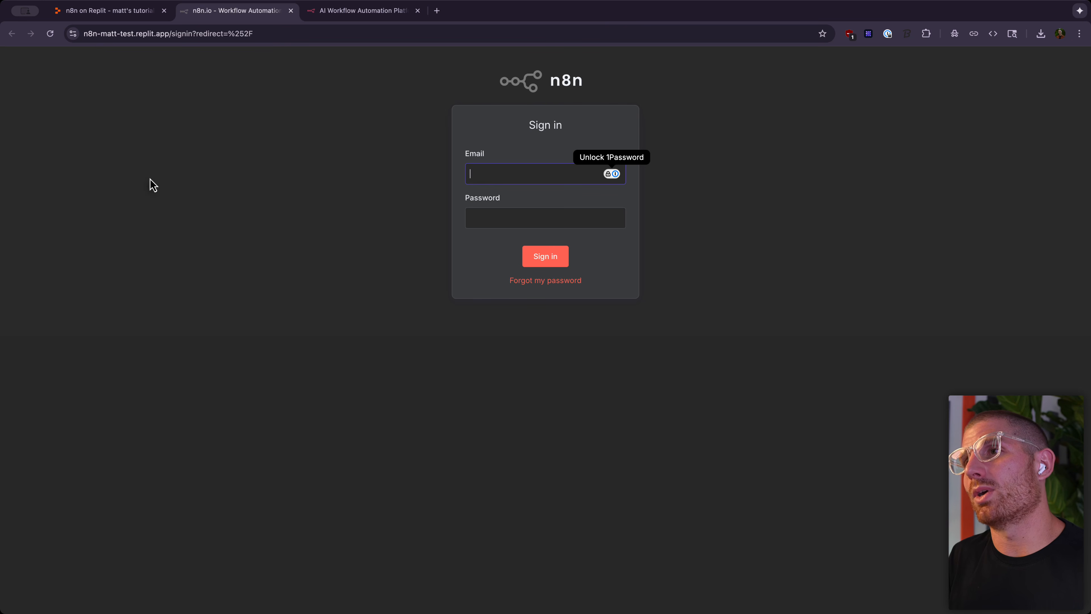
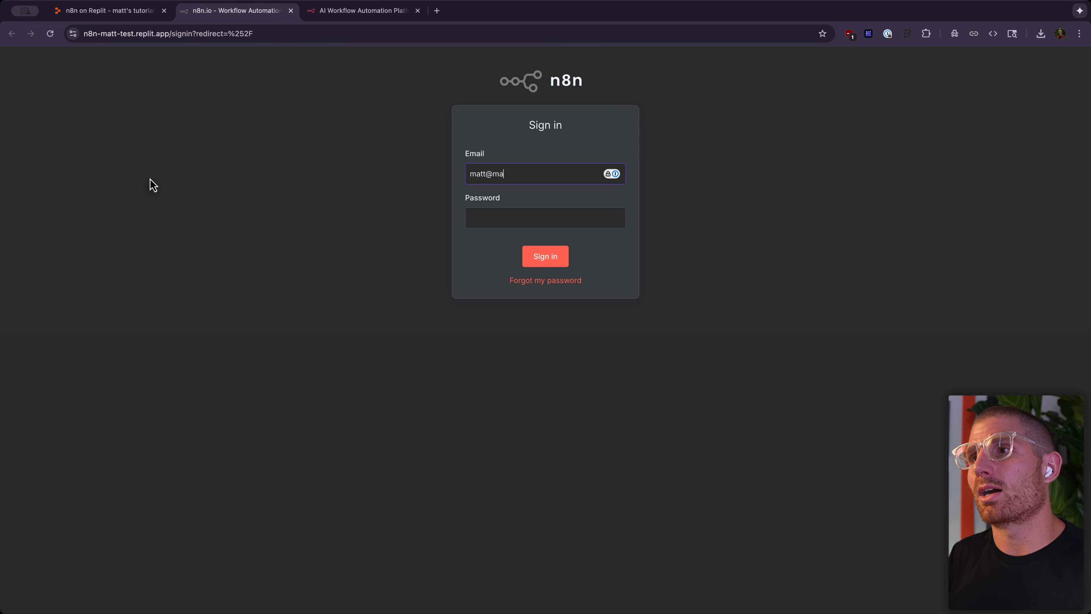
Step: Enter the owner account's e-mail address on the n8n sign-in page and move to the Password field
key(Tab)
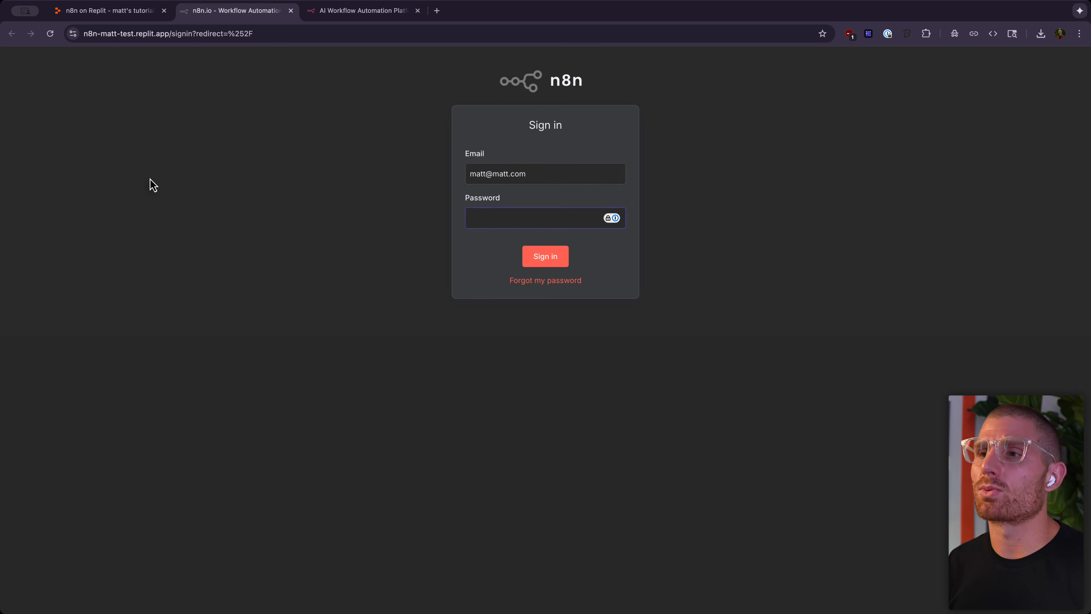